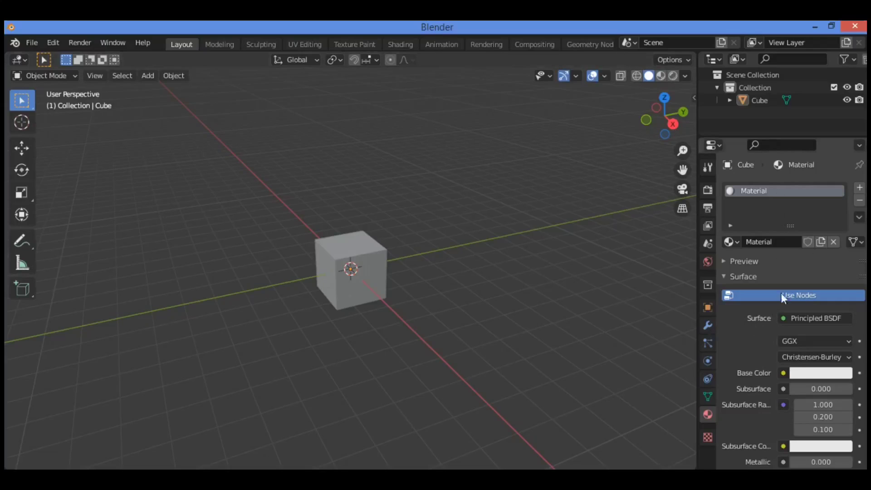
# - Review the white Base Color, Metallic 0.000 and Roughness 0.400, then open the Base Color socket menu
pyautogui.scroll(-15, 761, 340)
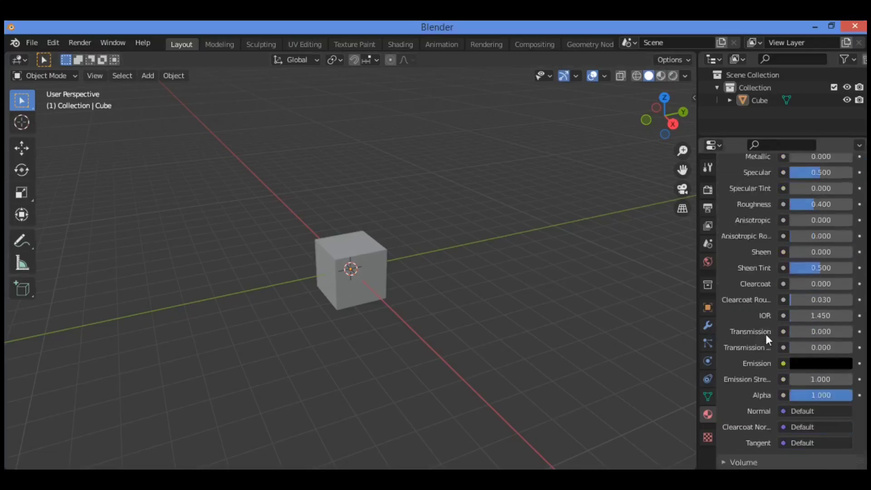
pyautogui.scroll(4, 823, 245)
pyautogui.scroll(-10, 790, 317)
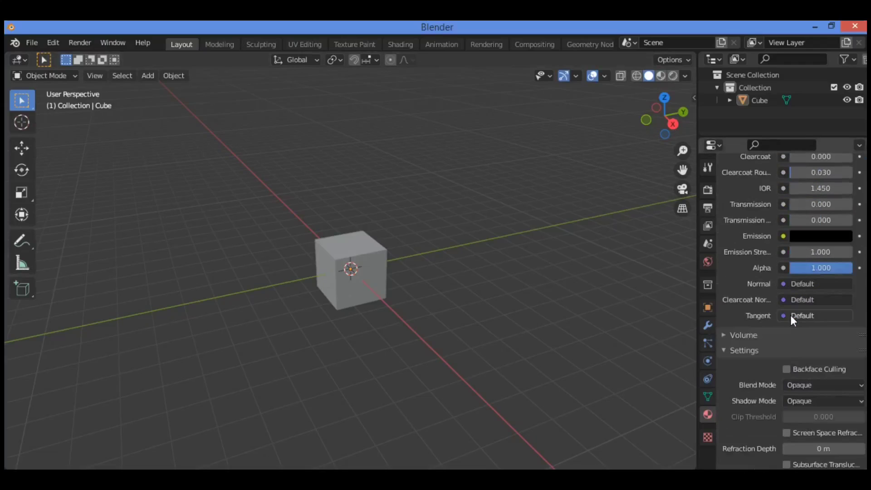
pyautogui.scroll(15, 790, 315)
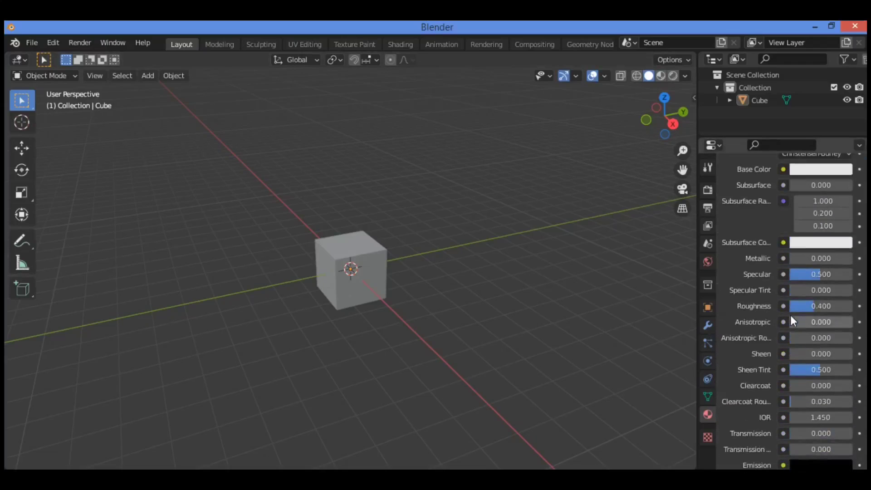
pyautogui.scroll(3, 802, 297)
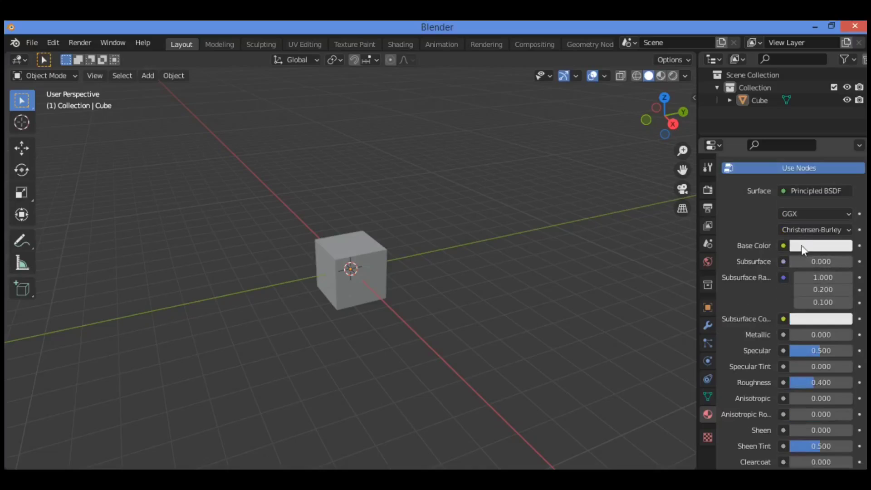
pyautogui.click(784, 246)
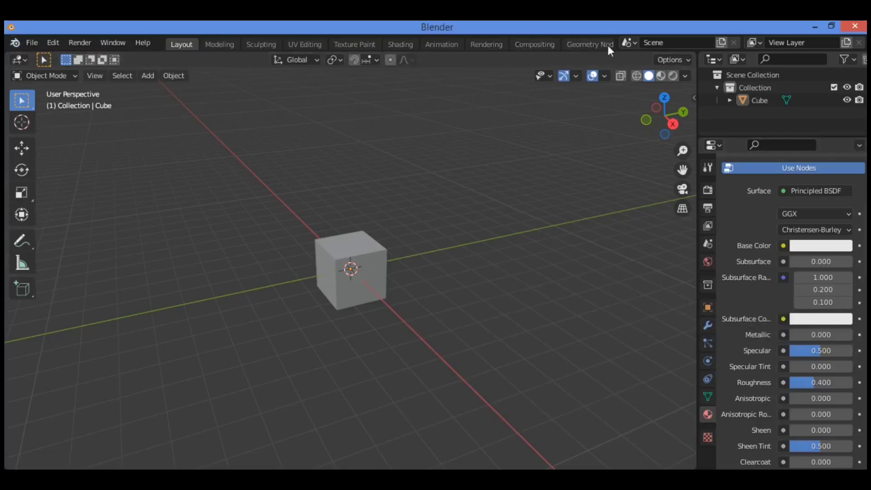
# - Switch the material settings area to the Shader Editor and widen it leftward
pyautogui.click(713, 146)
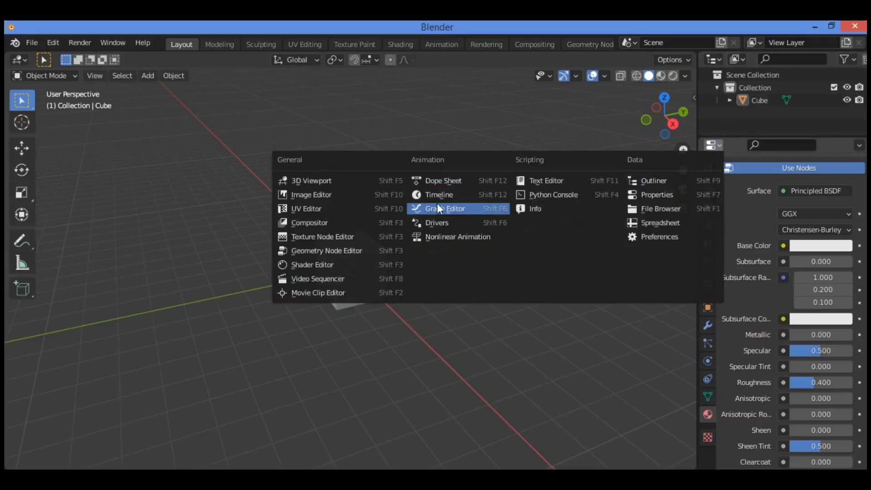
pyautogui.click(336, 263)
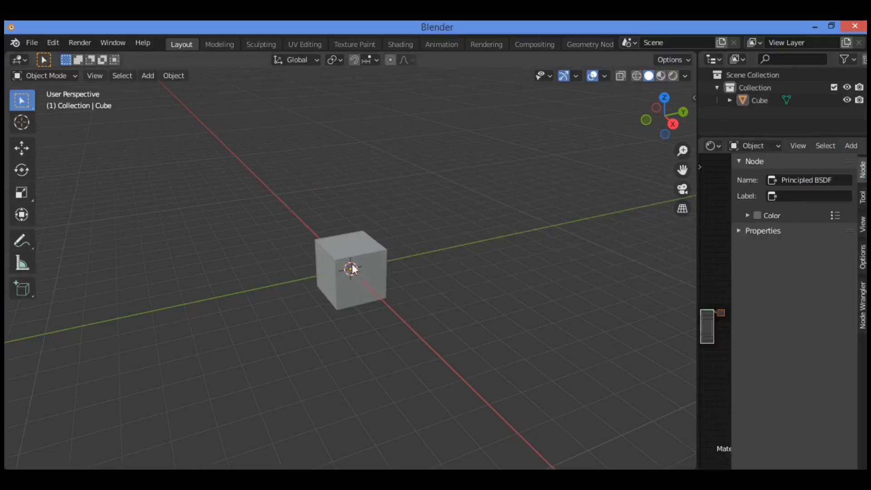
pyautogui.moveTo(696, 261); pyautogui.dragTo(501, 253)
# - Hide the sidebar and frame the Principled BSDF and Material Output nodes large in view
pyautogui.scroll(2, 645, 277)
pyautogui.scroll(6, 646, 277)
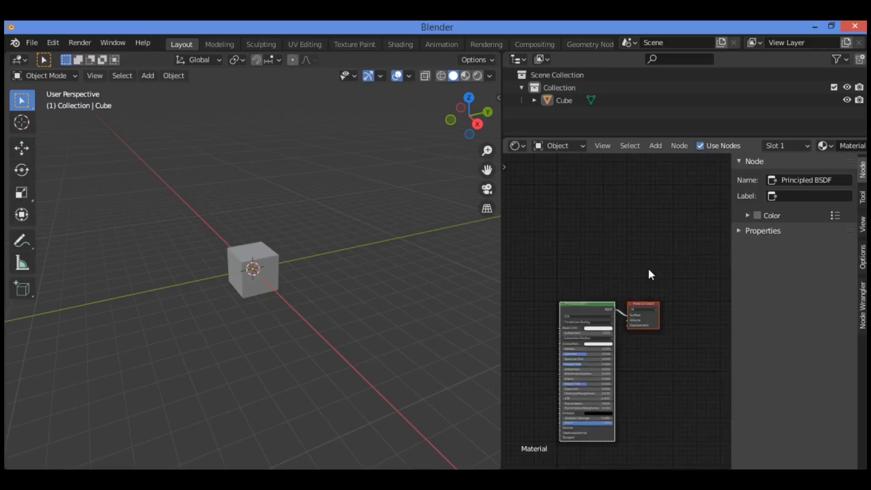
pyautogui.moveTo(595, 302); pyautogui.dragTo(612, 200)
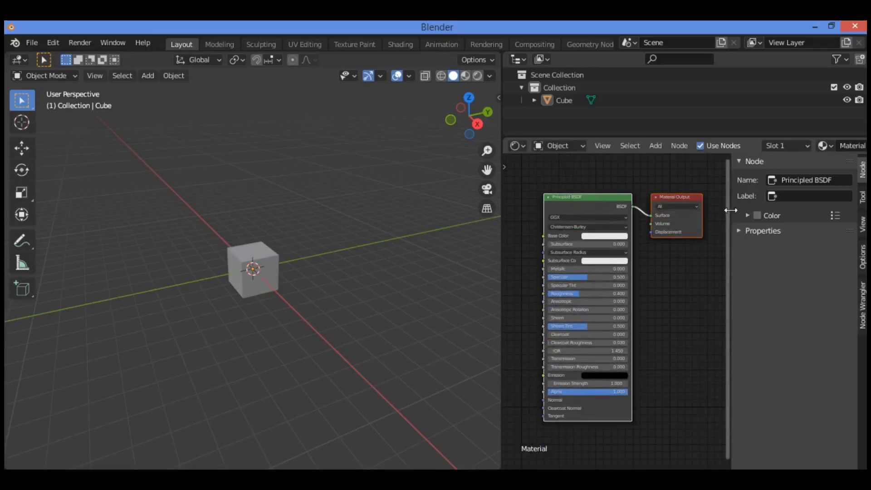
pyautogui.press('n')
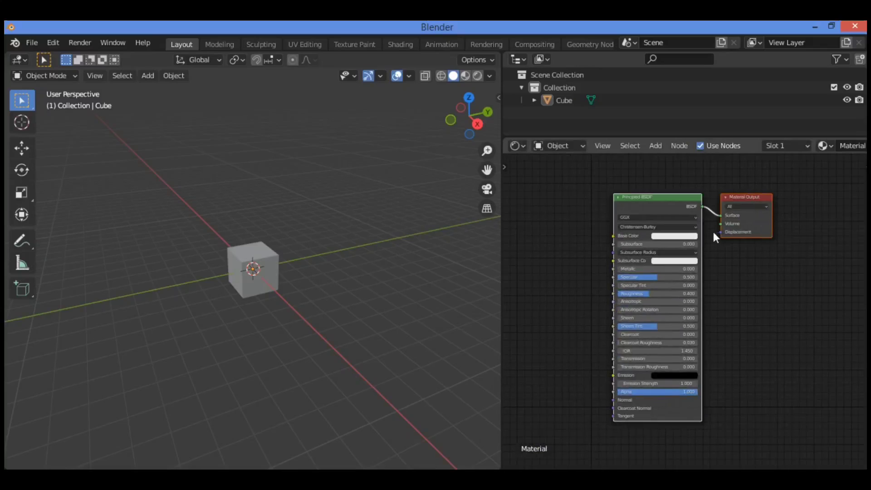
pyautogui.press('Home')
pyautogui.moveTo(683, 182)
pyautogui.mouseDown()
pyautogui.moveTo(678, 191)
pyautogui.moveTo(671, 182)
pyautogui.mouseUp()
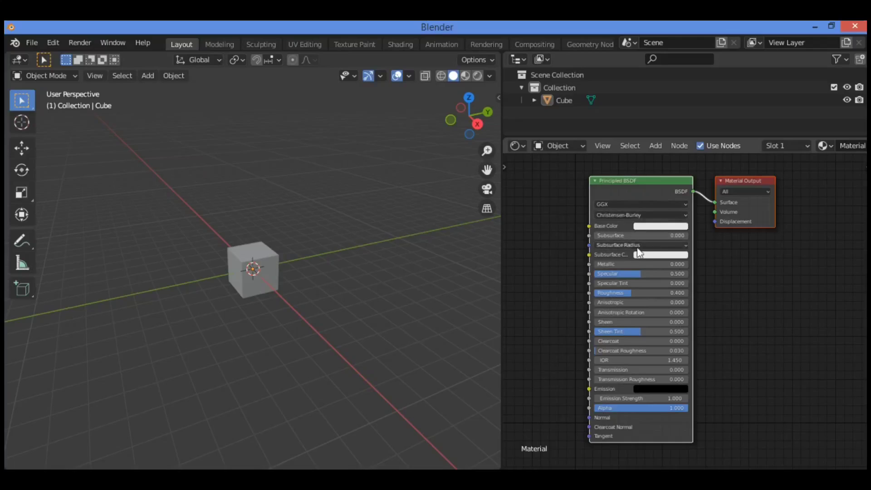
pyautogui.moveTo(616, 184); pyautogui.dragTo(665, 189)
# - Add an Image Texture node via search and place it left of the Principled BSDF
pyautogui.click(573, 216)
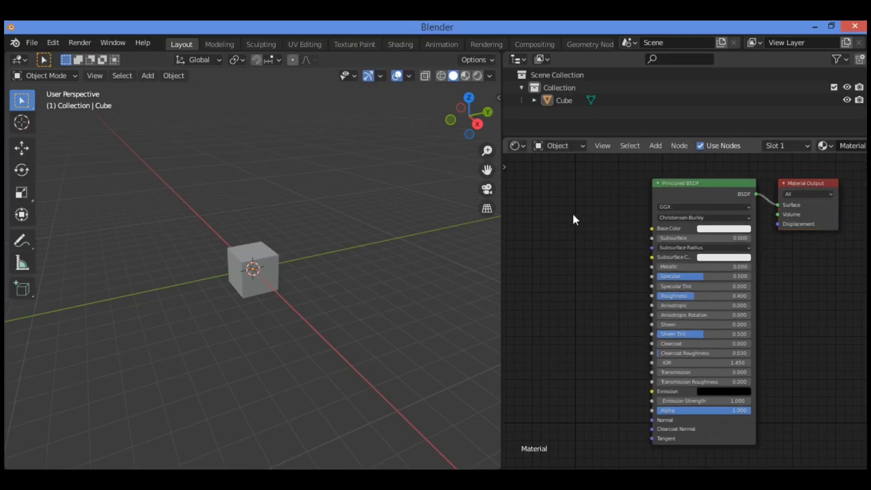
pyautogui.hotkey('shift', 'a')
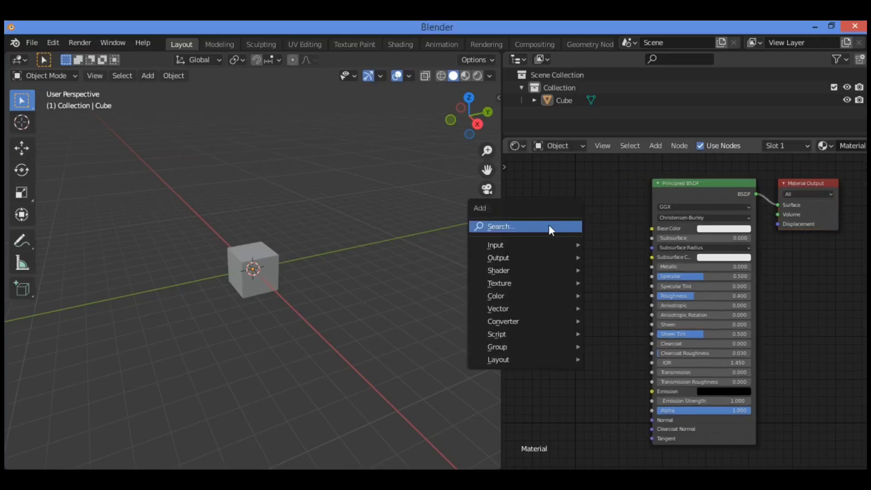
pyautogui.click(548, 225)
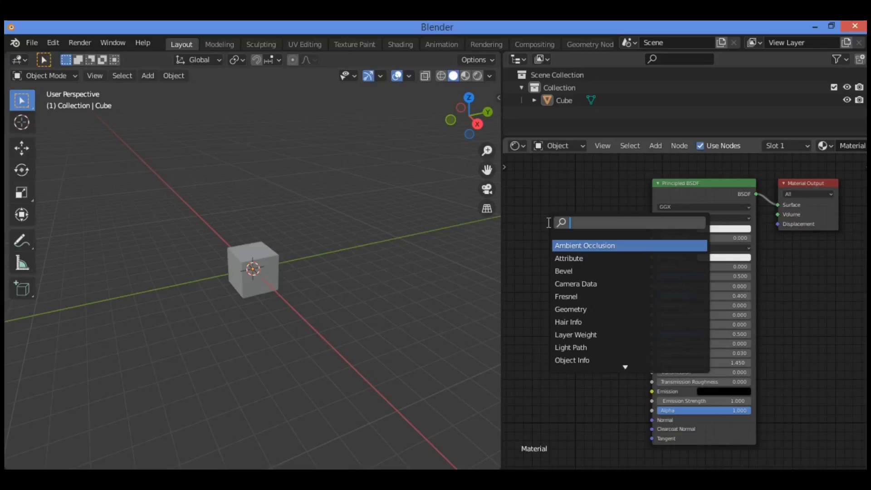
pyautogui.write('imag')
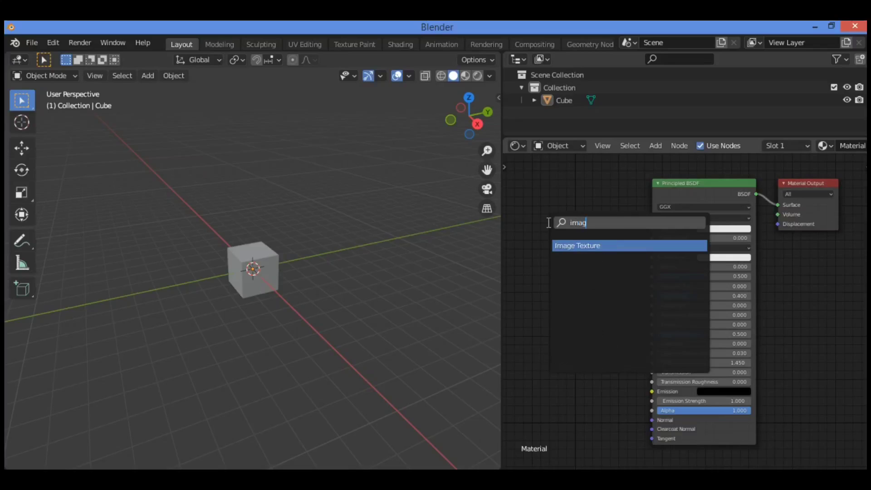
pyautogui.click(604, 253)
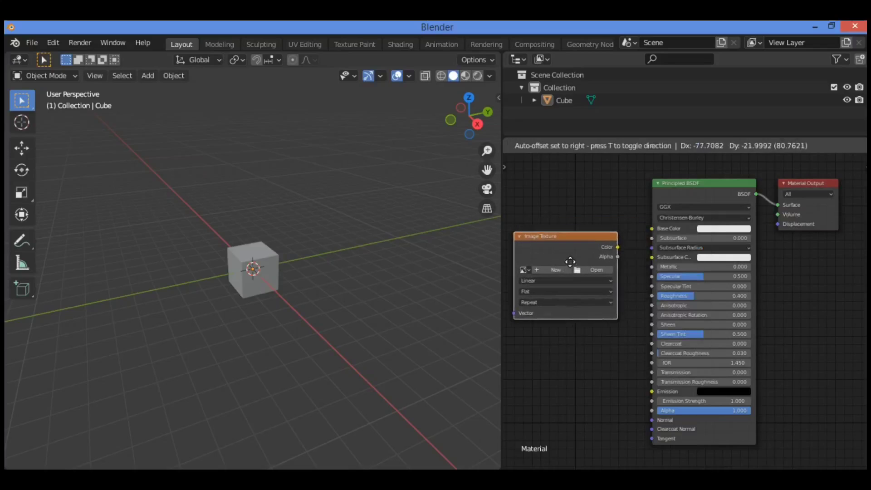
pyautogui.click(570, 262)
pyautogui.moveTo(559, 243); pyautogui.dragTo(566, 234)
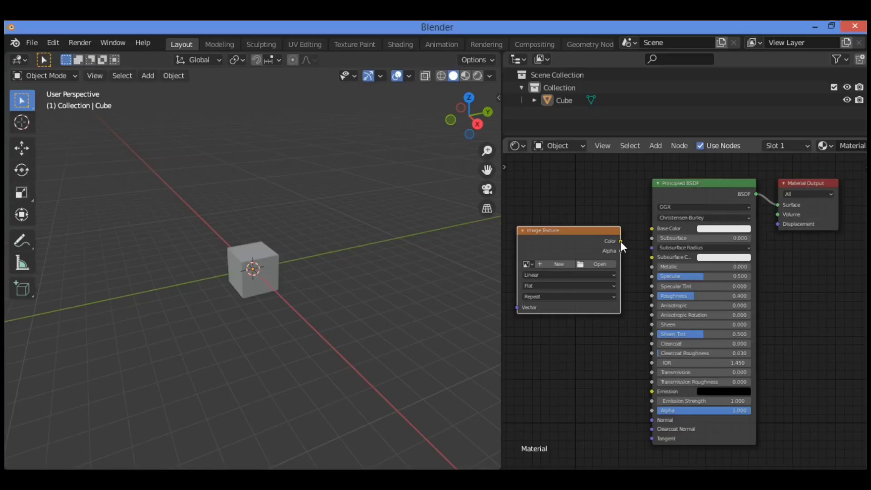
# - Connect the Image Texture's Color output to the Principled BSDF's Base Color socket
pyautogui.moveTo(658, 229); pyautogui.dragTo(658, 228)
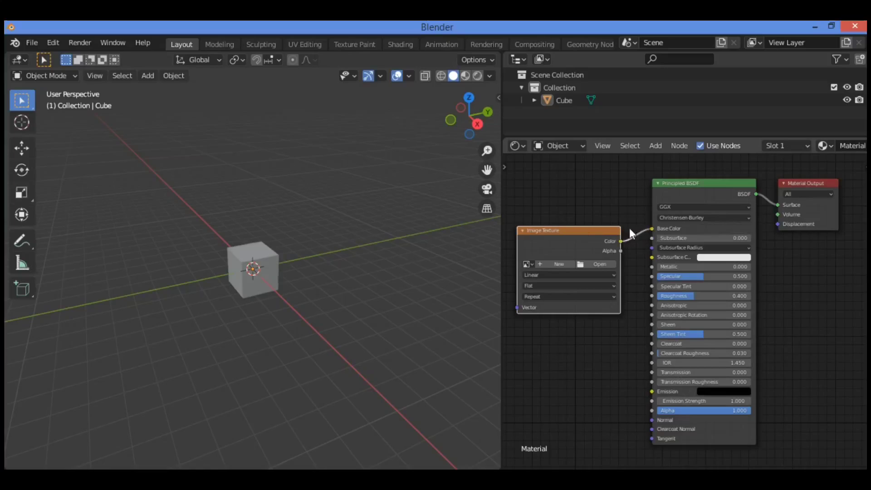
pyautogui.moveTo(582, 229); pyautogui.dragTo(579, 227)
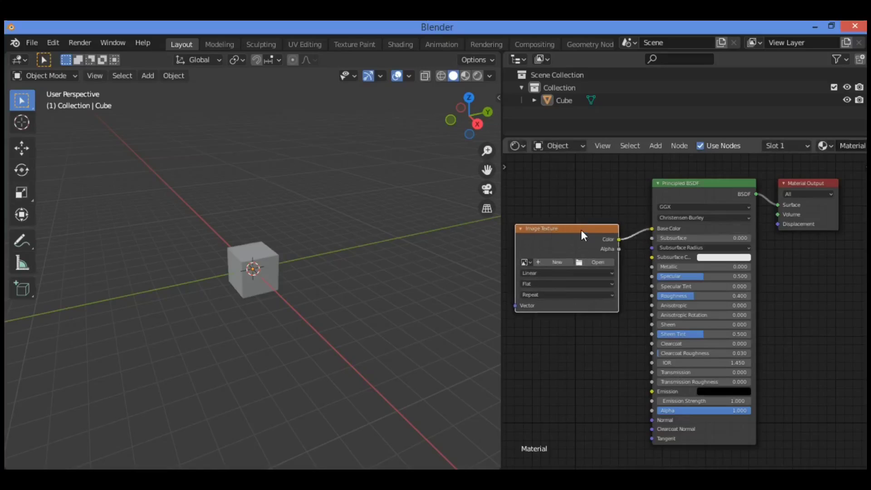
pyautogui.moveTo(581, 229); pyautogui.dragTo(568, 212)
pyautogui.scroll(3, 583, 236)
pyautogui.scroll(-3, 583, 235)
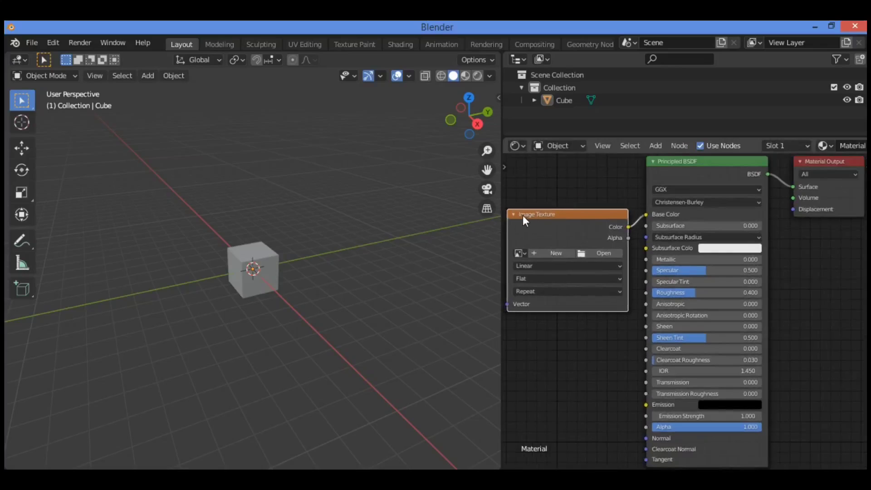
# - Load the Blender logo PNG from the Desktop into the Image Texture node
pyautogui.click(590, 252)
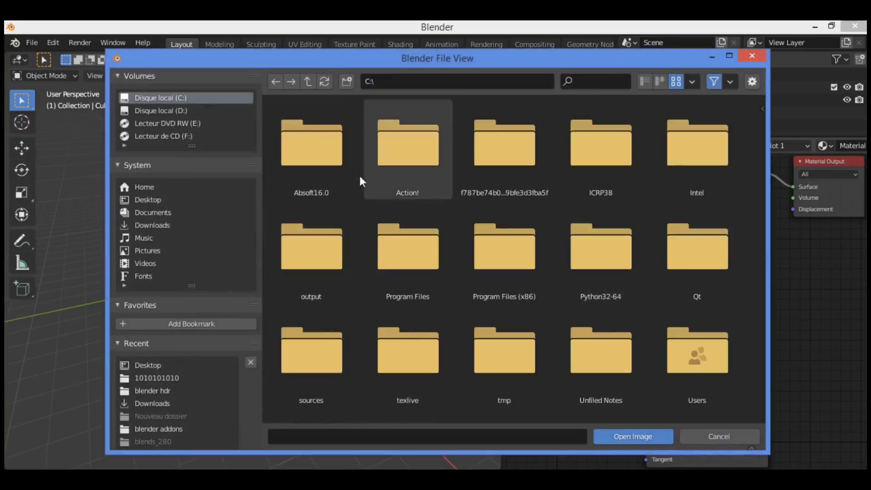
pyautogui.click(157, 199)
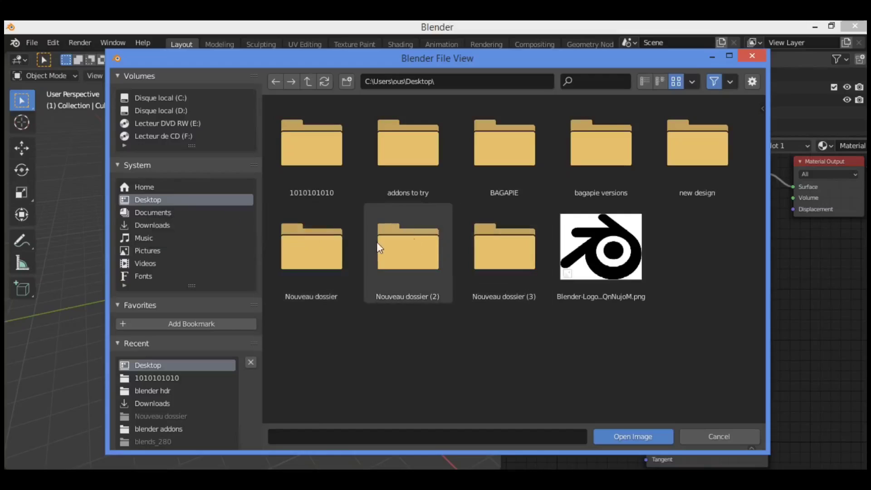
pyautogui.click(595, 259)
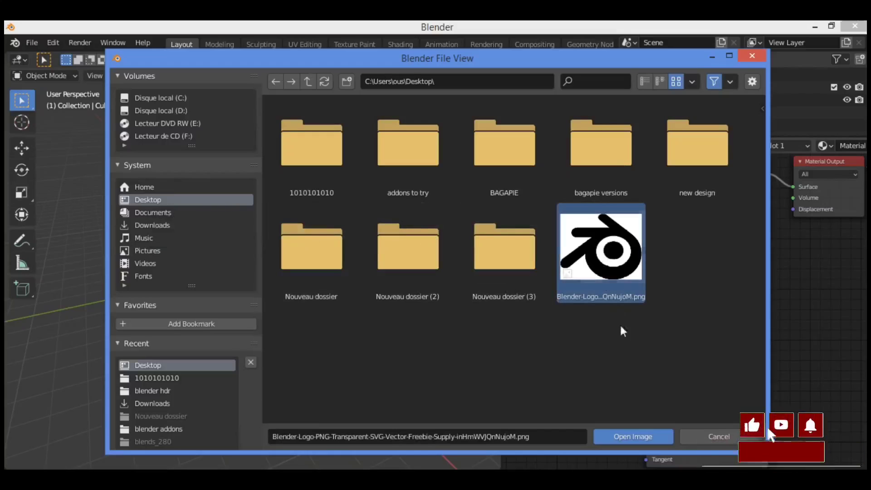
pyautogui.click(621, 434)
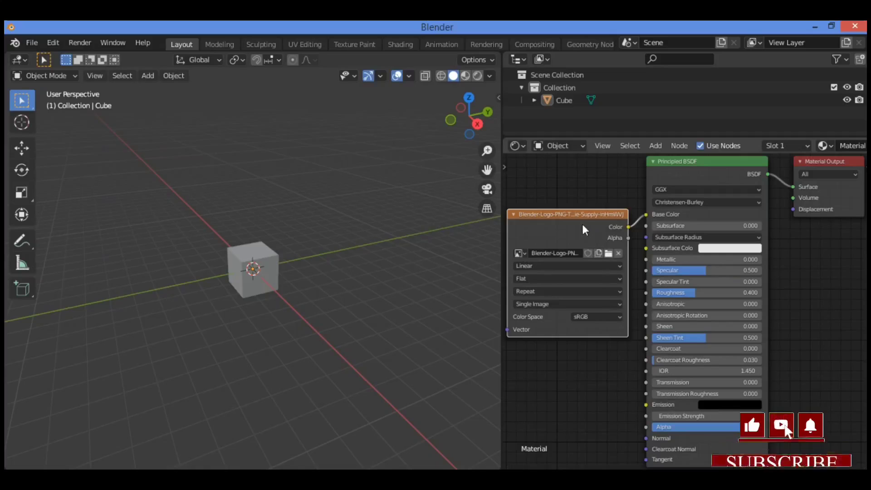
pyautogui.moveTo(561, 216); pyautogui.dragTo(571, 213)
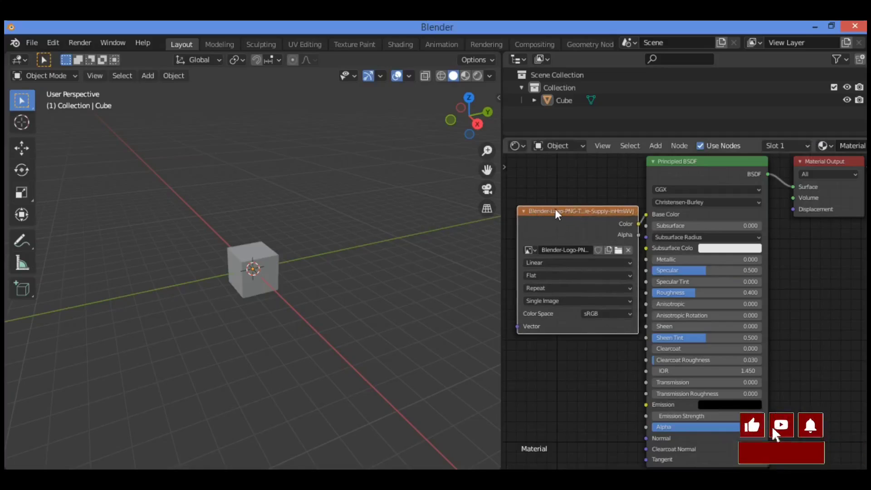
pyautogui.moveTo(531, 212); pyautogui.dragTo(527, 222)
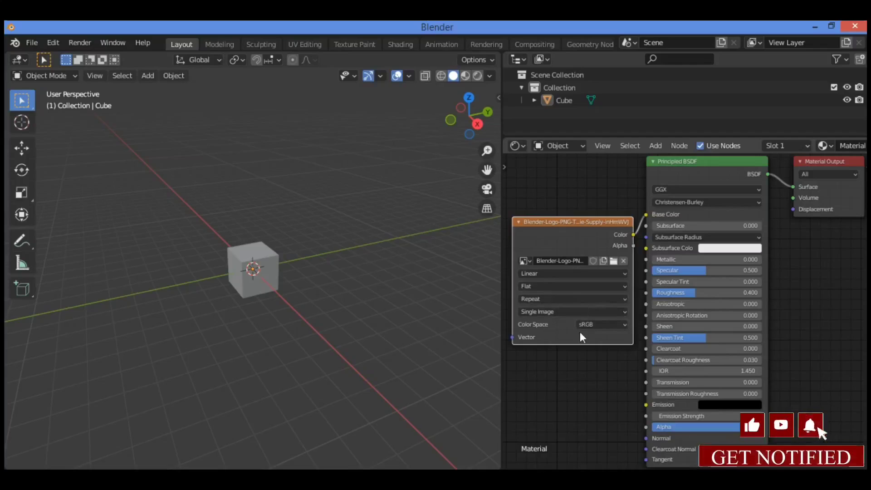
# - Keep the texture on Linear interpolation and Flat projection, then bring up the editor-type list
pyautogui.click(568, 261)
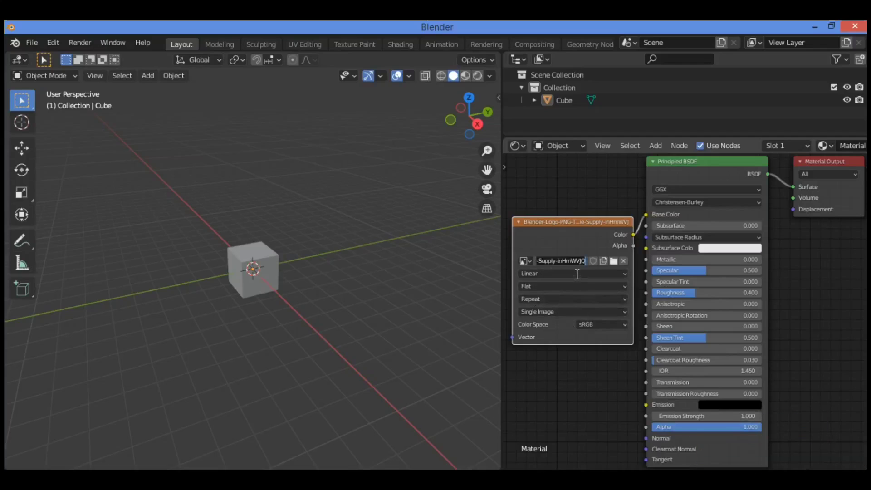
pyautogui.click(575, 272)
pyautogui.click(577, 273)
pyautogui.click(576, 285)
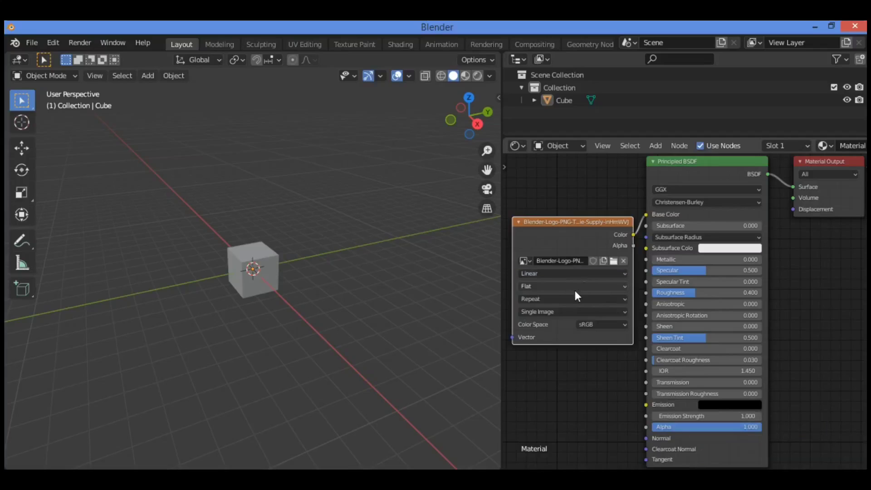
pyautogui.click(562, 286)
pyautogui.click(562, 285)
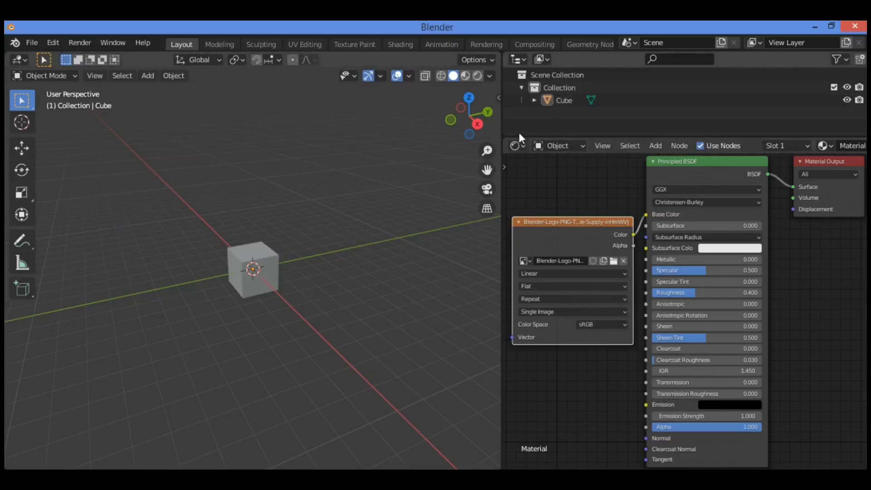
pyautogui.click(517, 145)
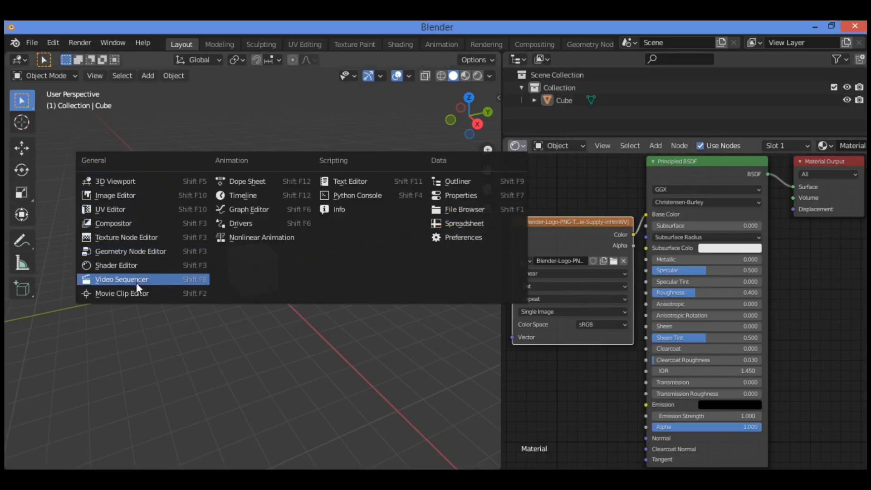
# - Turn the area into the Properties editor and set the Render Engine to Cycles
pyautogui.click(456, 194)
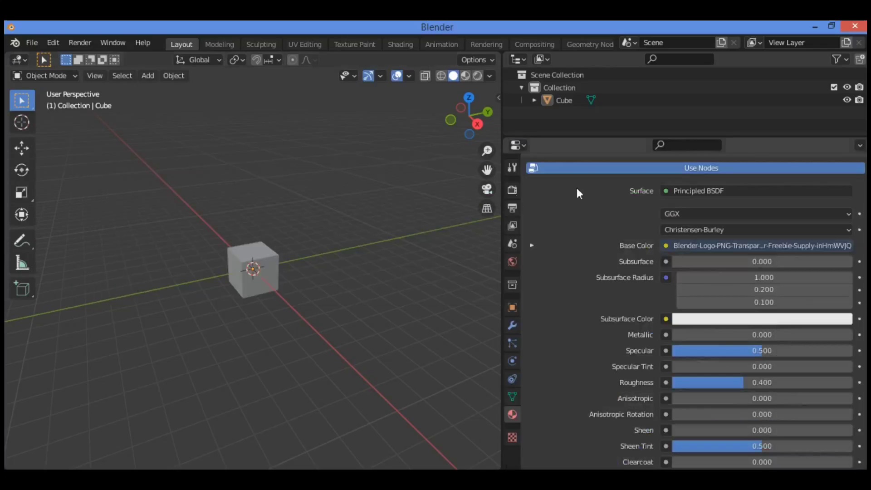
pyautogui.scroll(6, 631, 258)
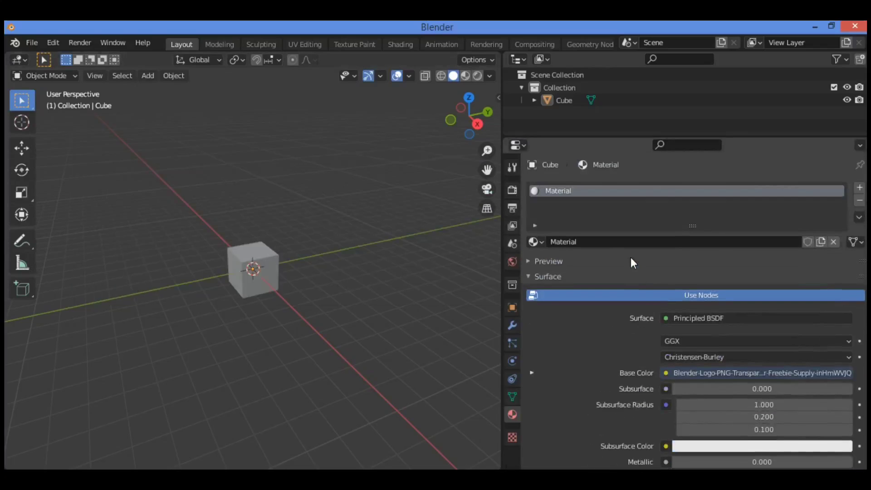
pyautogui.click(510, 191)
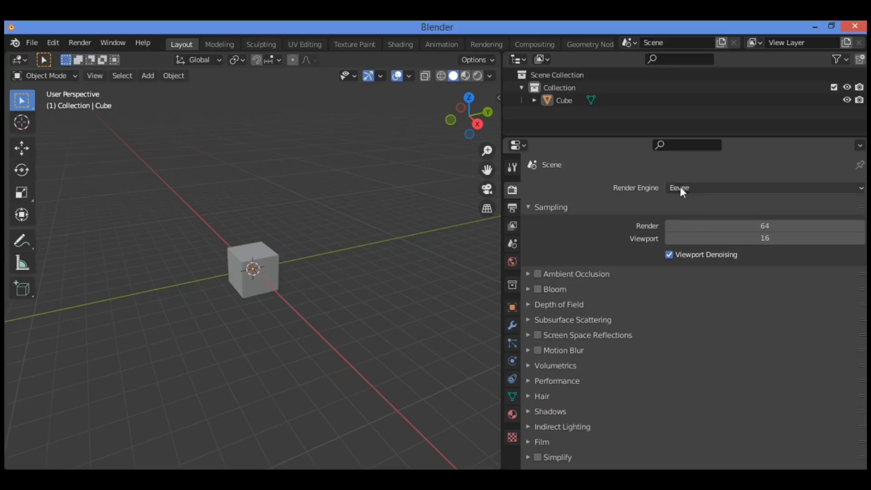
pyautogui.click(766, 194)
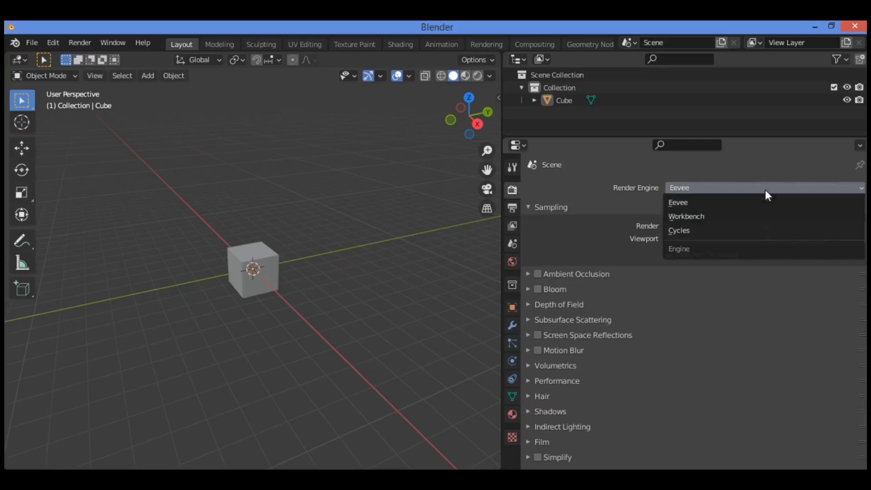
pyautogui.click(725, 231)
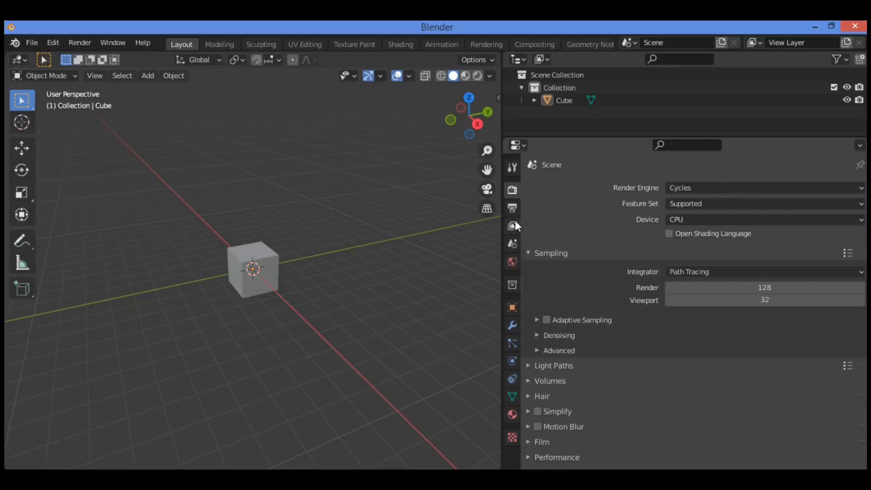
# - Switch the right-hand area back to the Shader Editor showing the cube's material nodes
pyautogui.click(517, 145)
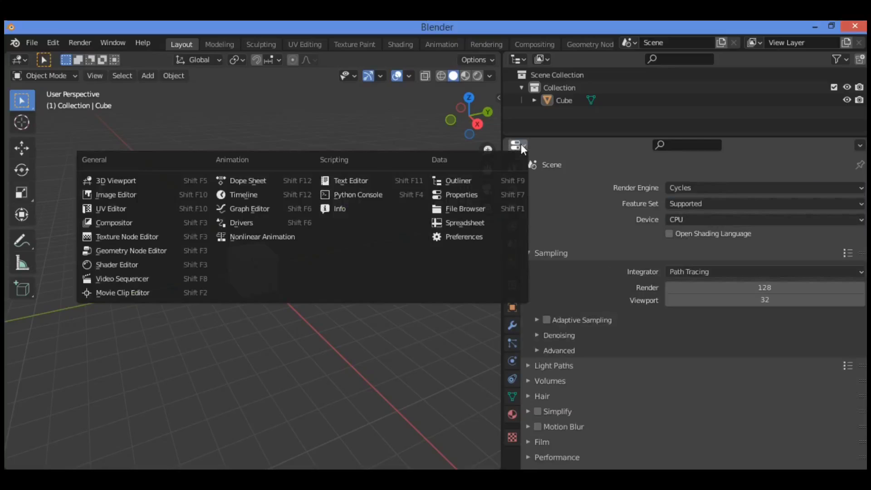
pyautogui.click(151, 263)
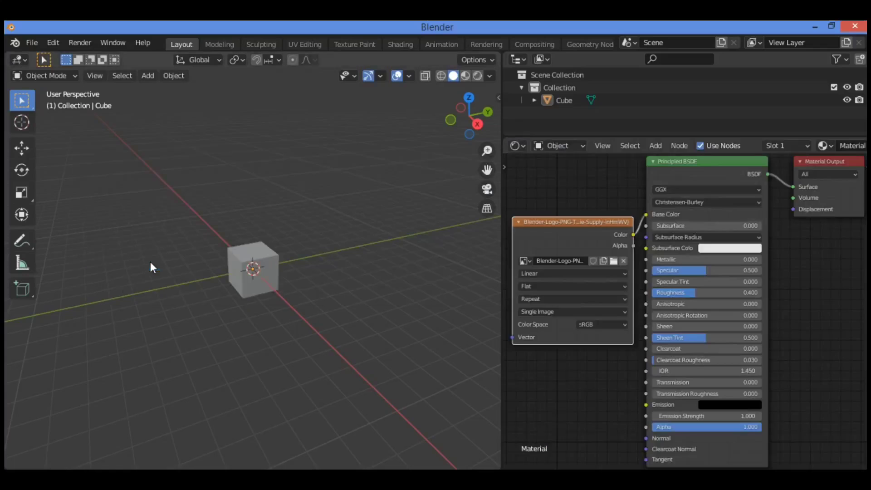
pyautogui.moveTo(585, 224); pyautogui.dragTo(587, 222)
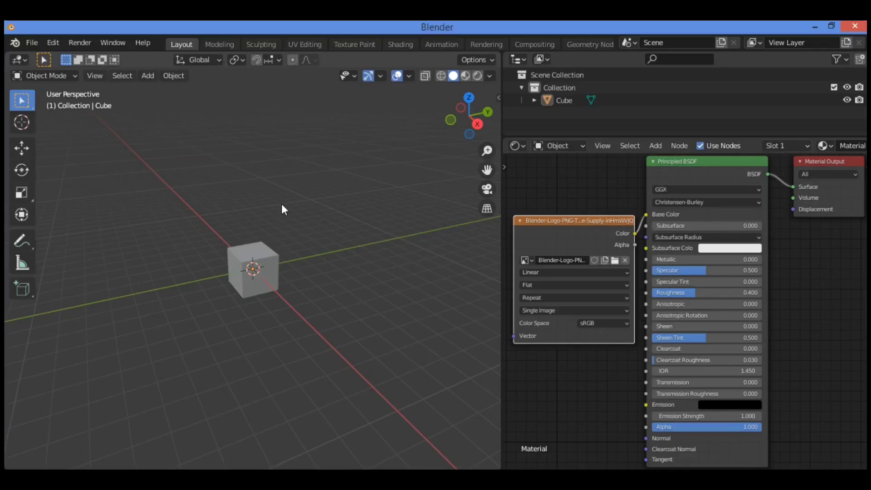
# - Add a point light, move it along the X axis beside the cube, and reselect the cube
pyautogui.hotkey('shift', 'a')
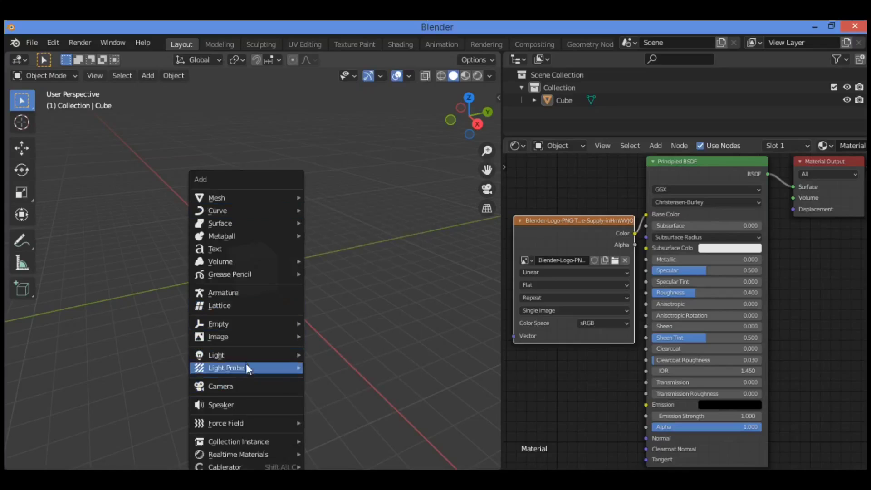
pyautogui.moveTo(247, 355)
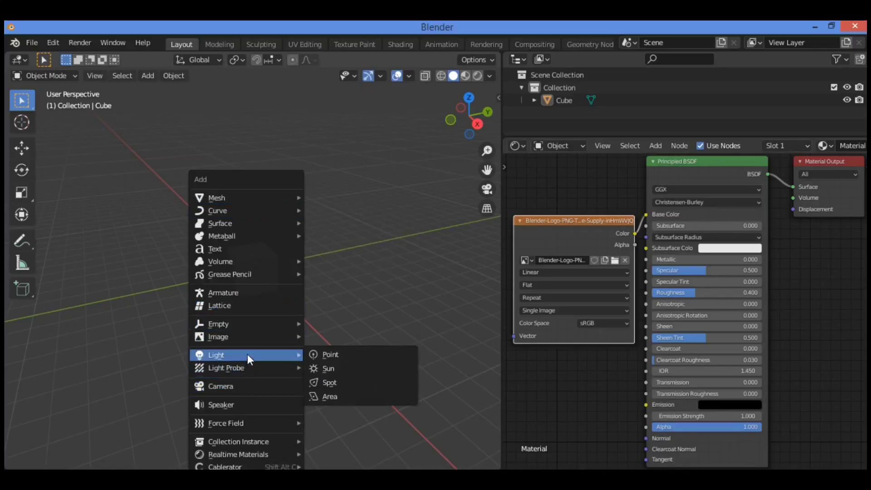
pyautogui.click(353, 353)
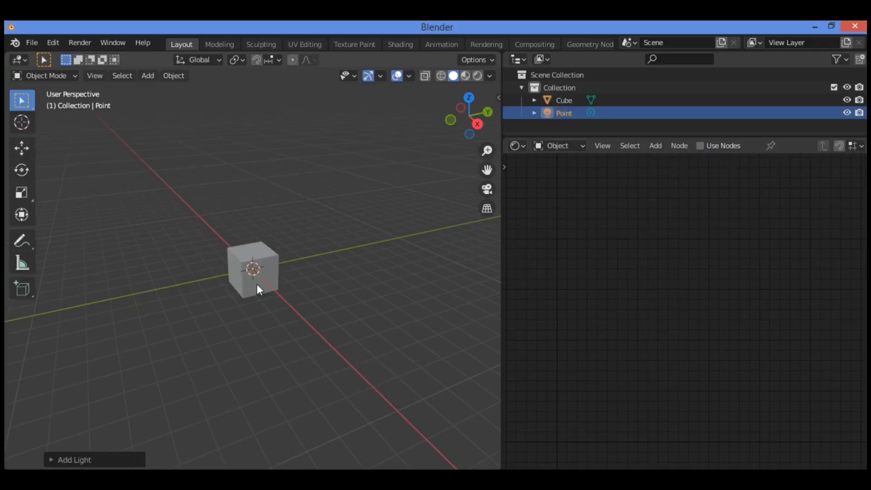
pyautogui.press('g')
pyautogui.press('x')
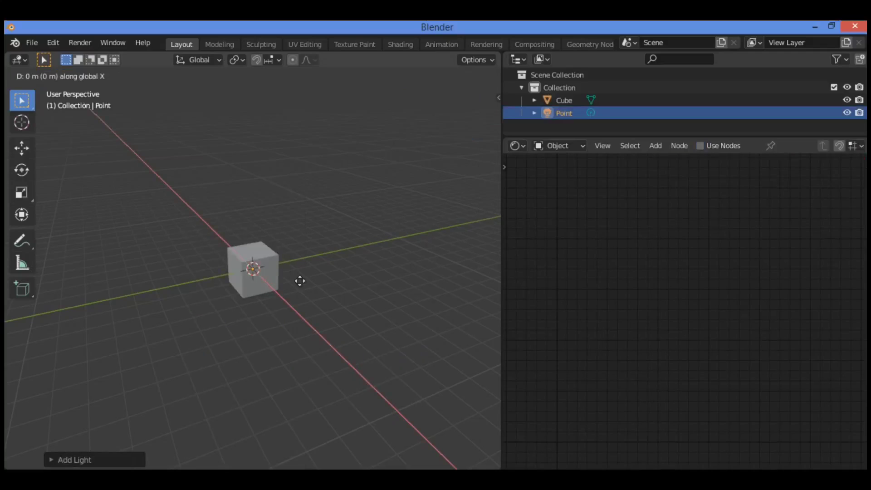
pyautogui.click(322, 266)
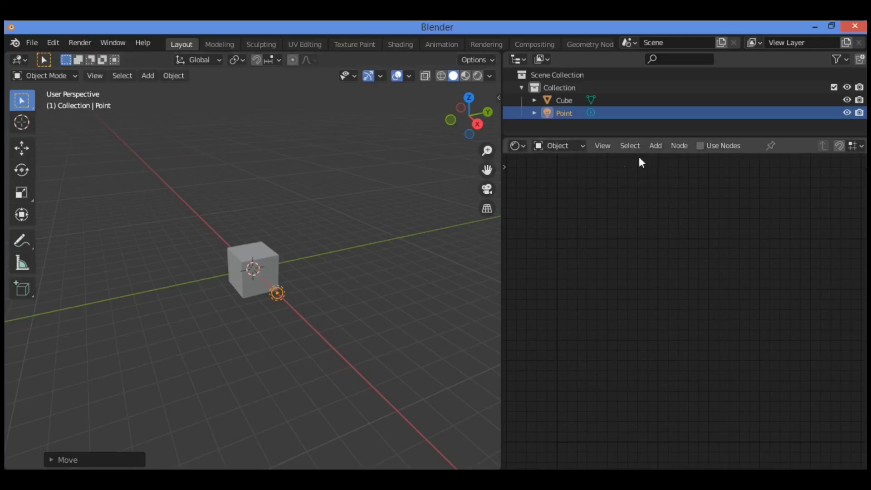
pyautogui.click(256, 256)
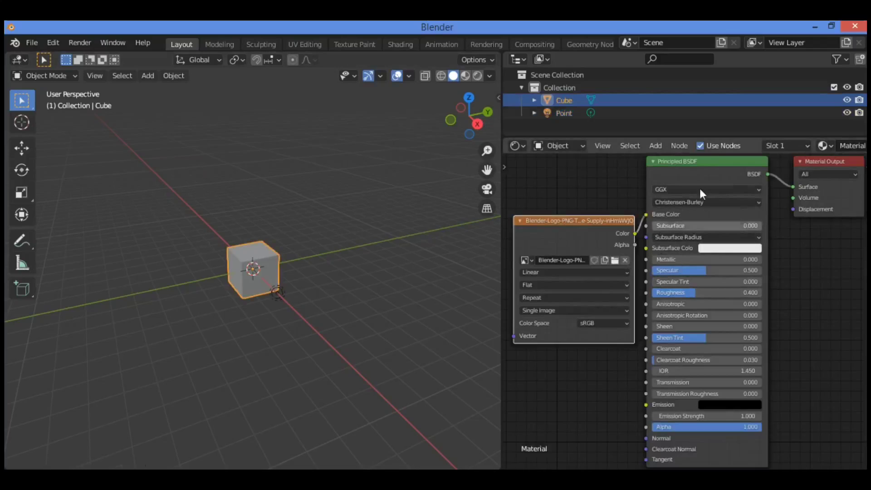
pyautogui.moveTo(556, 219); pyautogui.dragTo(549, 222)
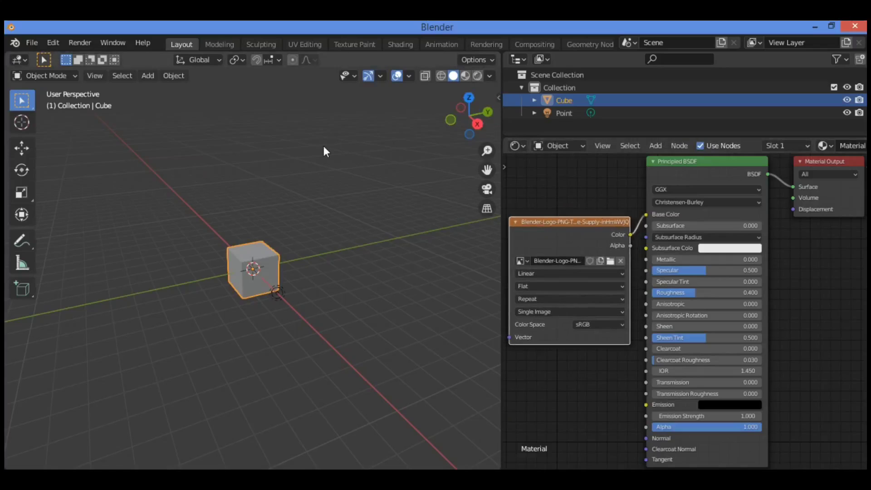
# - Set the viewport to Rendered shading with the Z pie menu and zoom in on the cube
pyautogui.press('z')
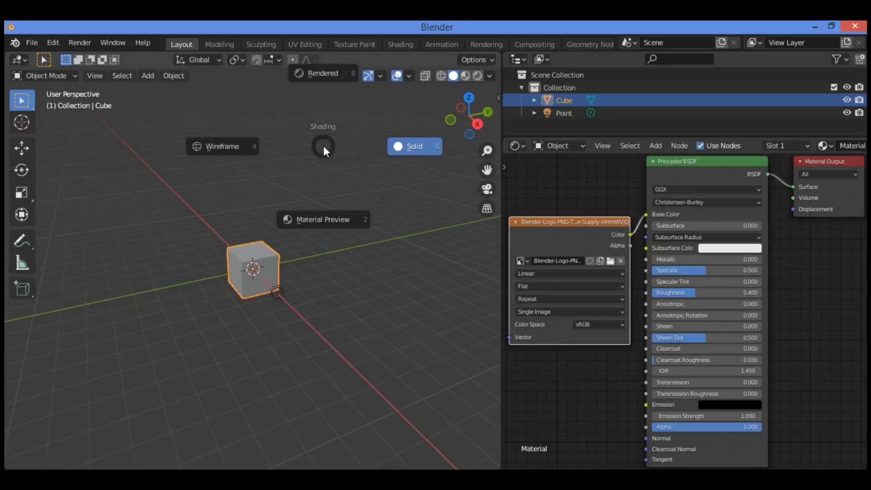
pyautogui.click(322, 74)
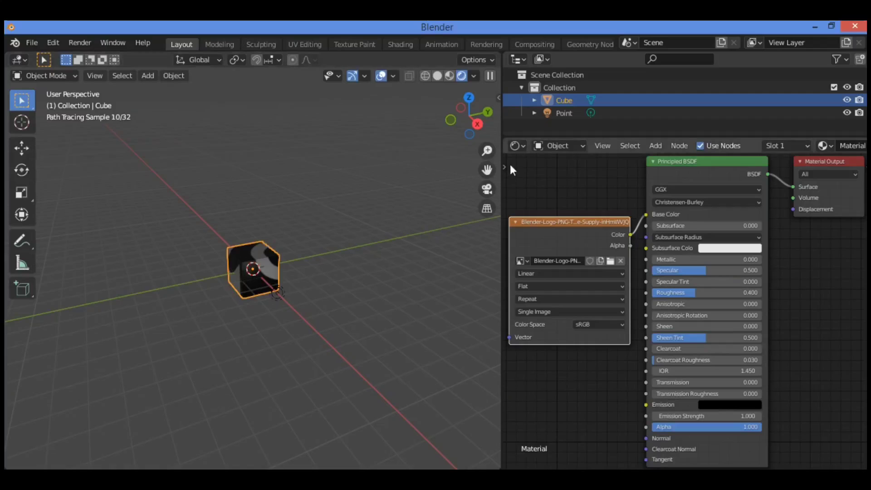
pyautogui.moveTo(483, 152); pyautogui.dragTo(389, 199)
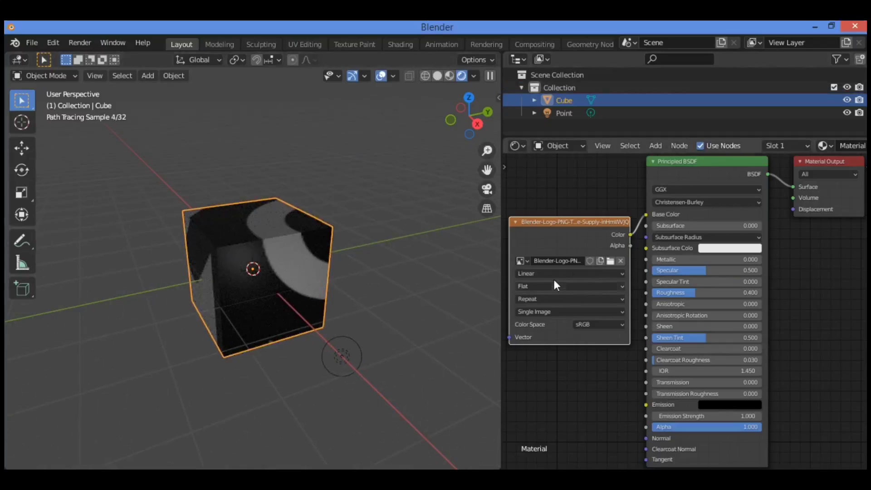
# - Try Cubic interpolation, return to Linear, then set Box projection with Blend 0.368
pyautogui.click(596, 273)
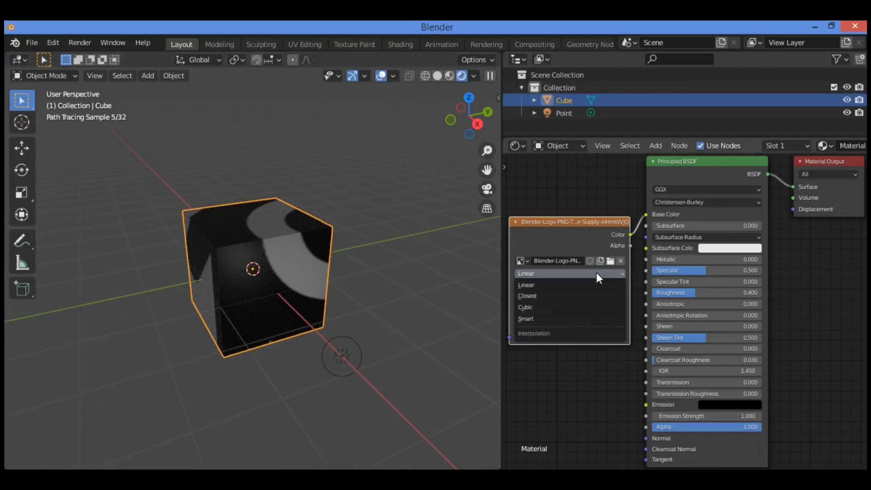
pyautogui.click(582, 301)
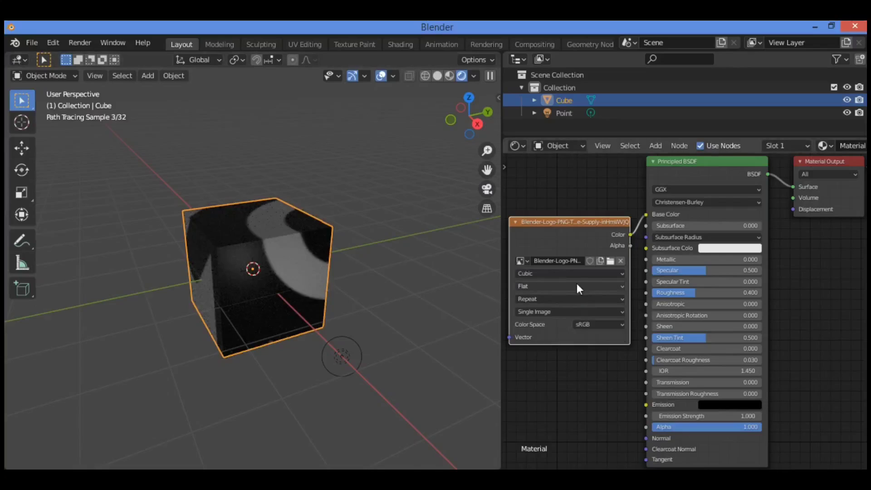
pyautogui.click(596, 273)
pyautogui.click(580, 283)
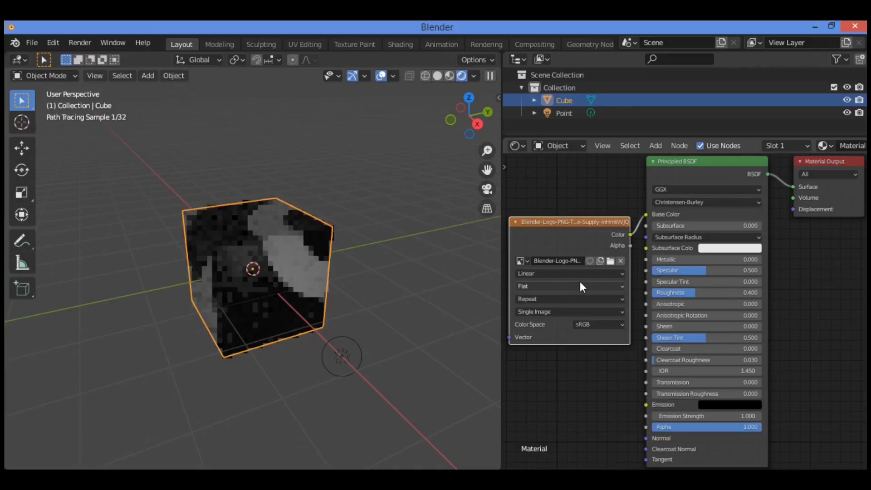
pyautogui.click(596, 285)
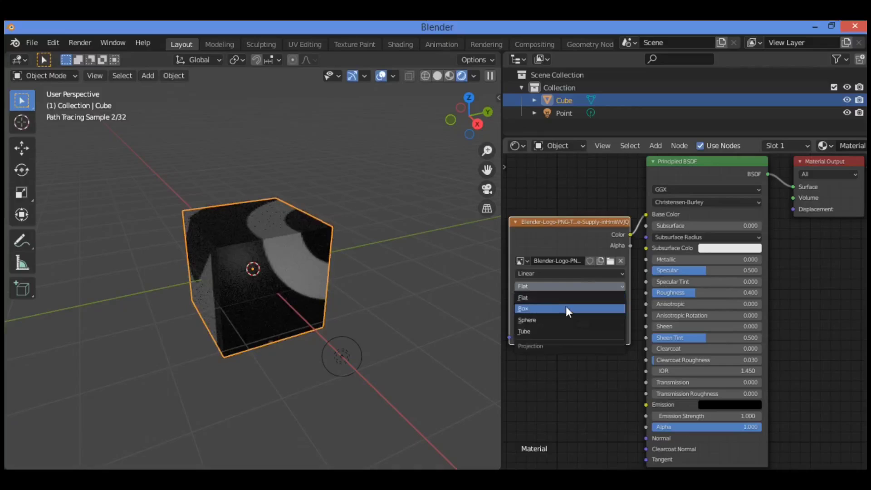
pyautogui.click(565, 307)
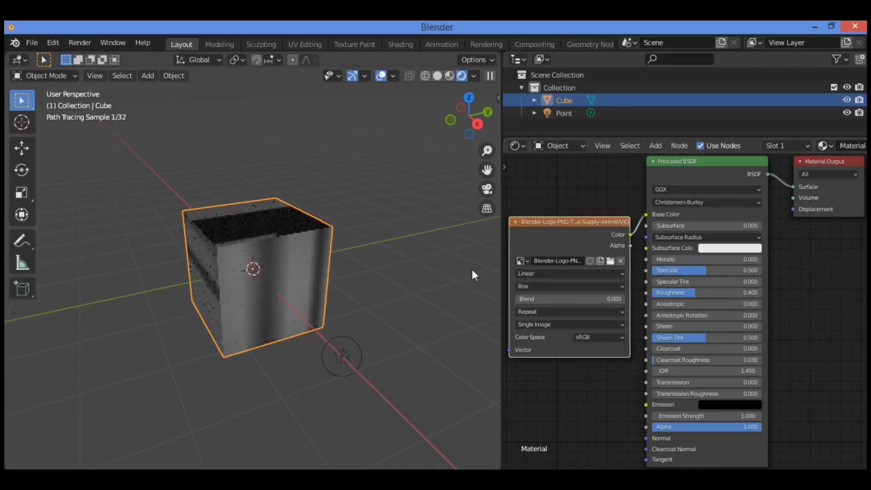
pyautogui.moveTo(590, 296); pyautogui.dragTo(555, 299)
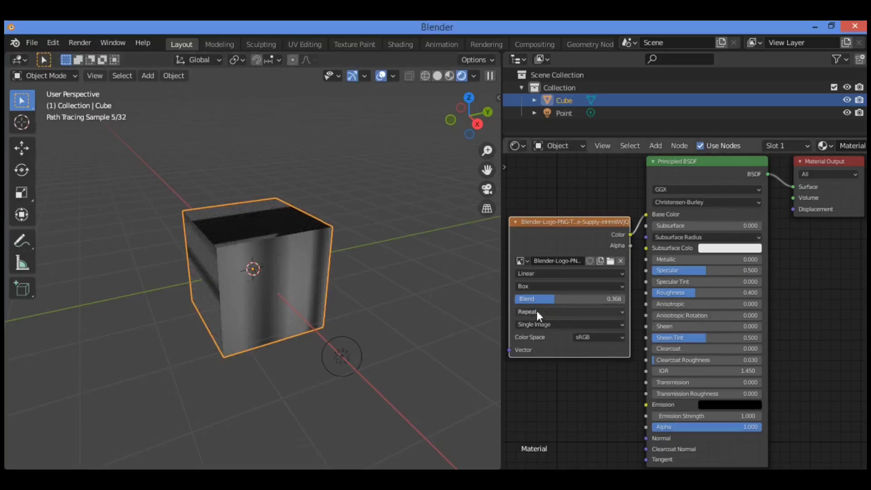
# - Set the Image Texture's Extension to Extend and Interpolation to Smart
pyautogui.click(573, 311)
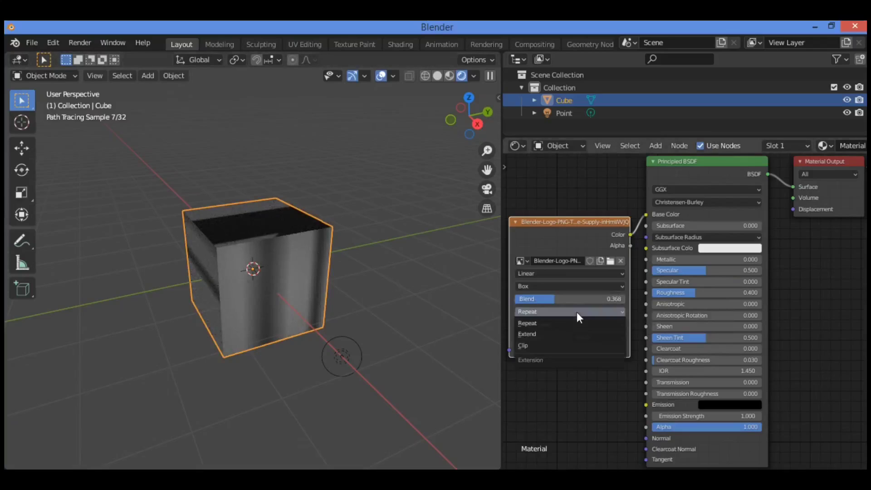
pyautogui.click(557, 334)
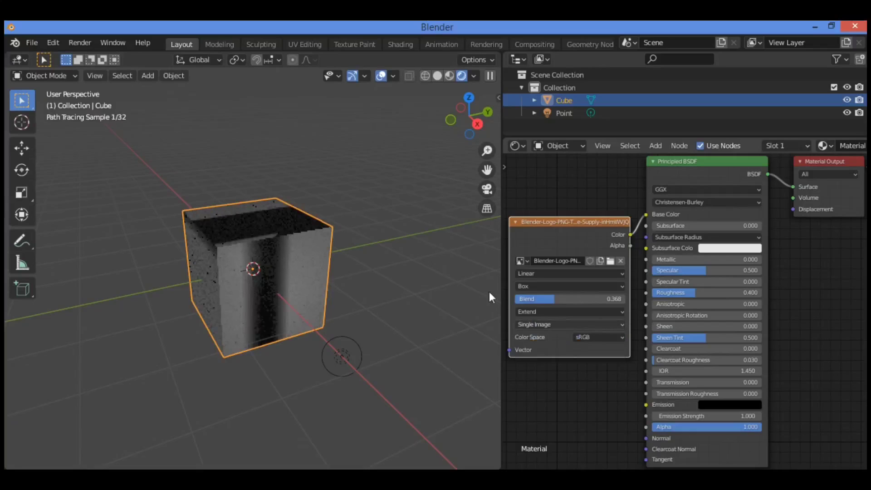
pyautogui.click(561, 325)
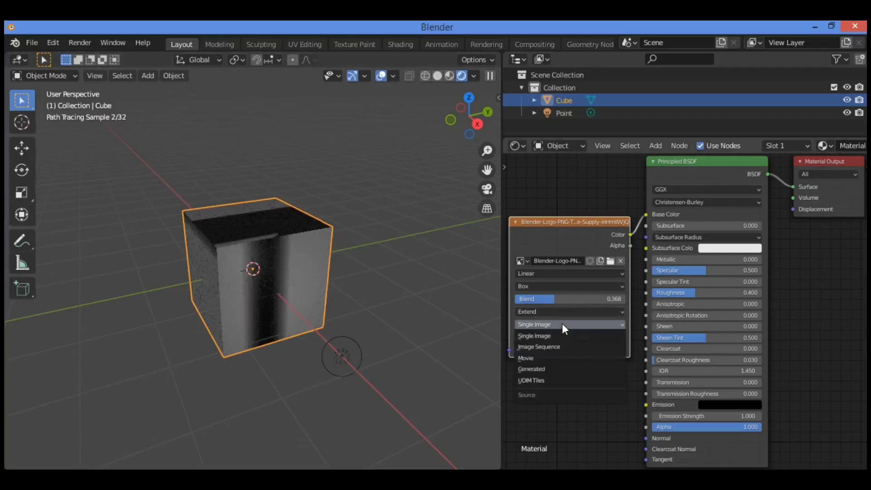
pyautogui.click(577, 275)
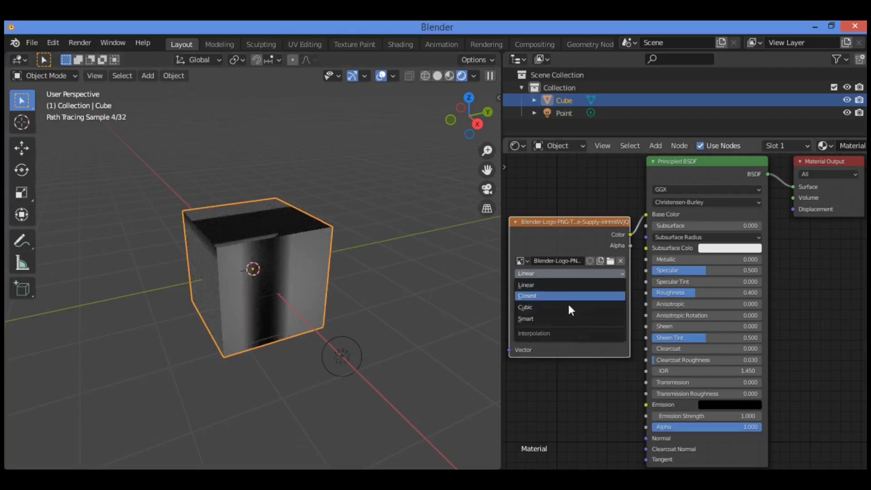
pyautogui.click(569, 319)
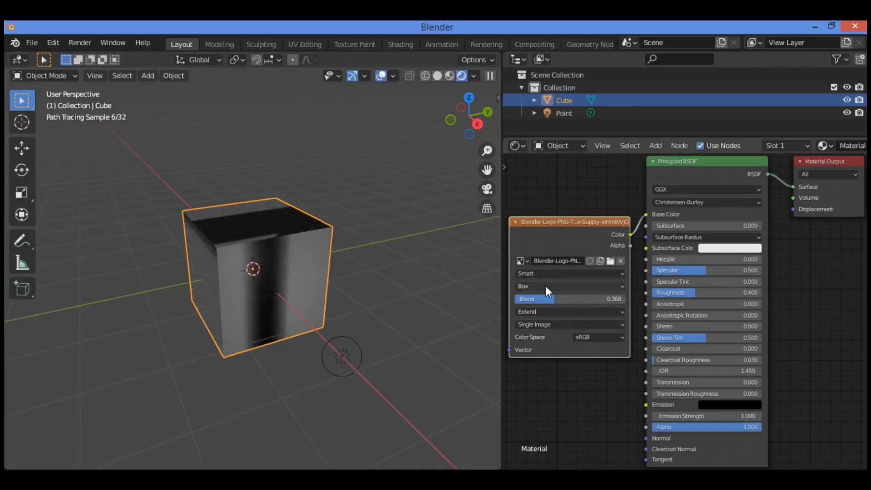
# - Try Sphere and Tube projections on the cube, then settle on Flat
pyautogui.click(558, 286)
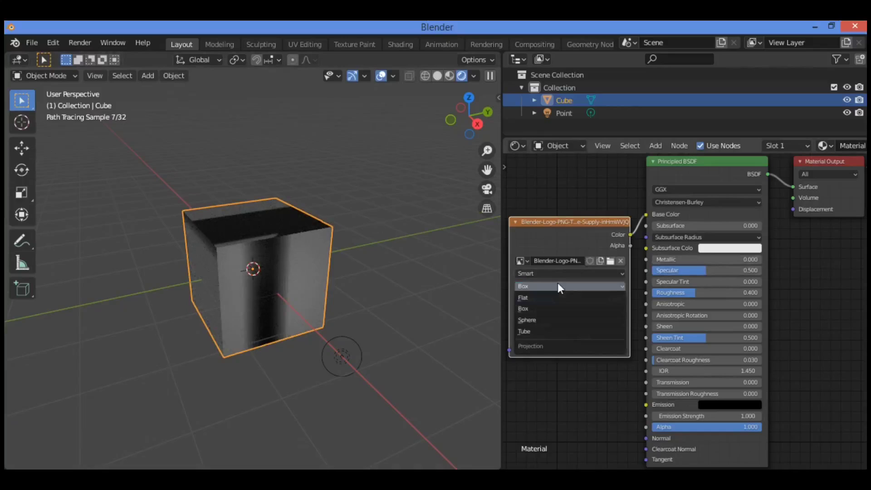
pyautogui.click(557, 322)
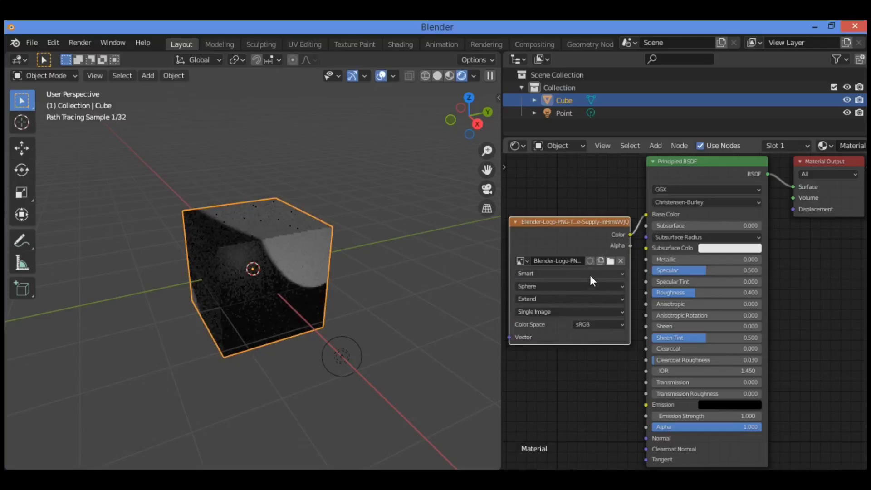
pyautogui.click(586, 284)
pyautogui.click(570, 333)
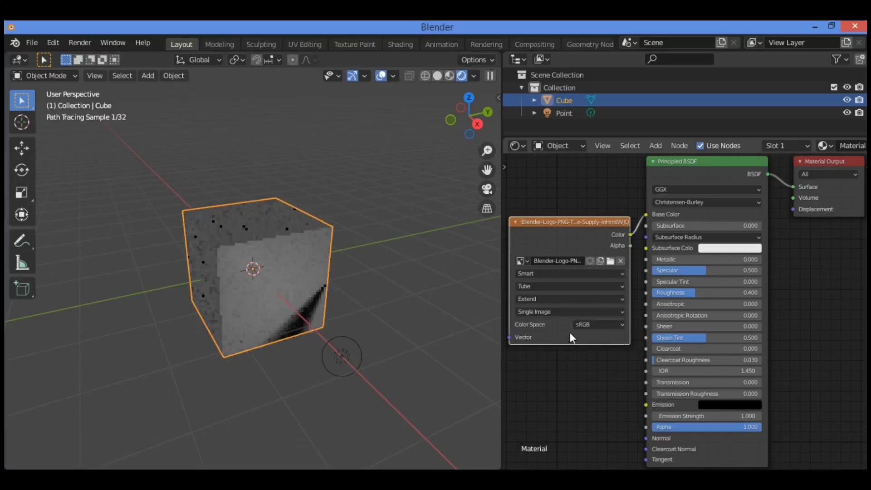
pyautogui.click(600, 282)
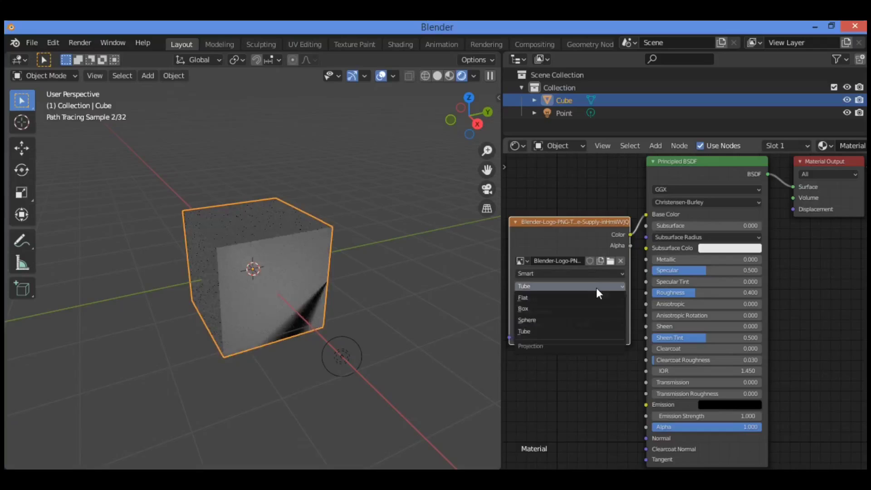
pyautogui.click(568, 299)
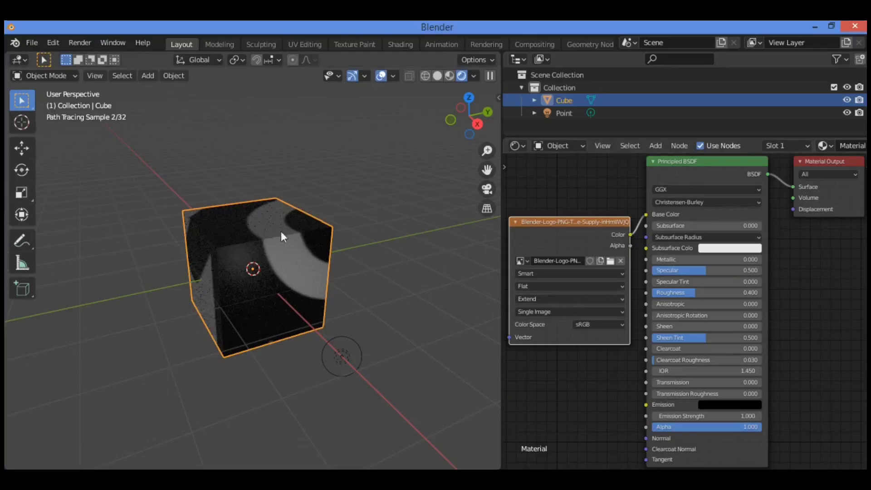
# - Deselect the cube and orbit around it to inspect the flat-projected logo, nudging the texture node
pyautogui.moveTo(470, 112); pyautogui.dragTo(342, 174)
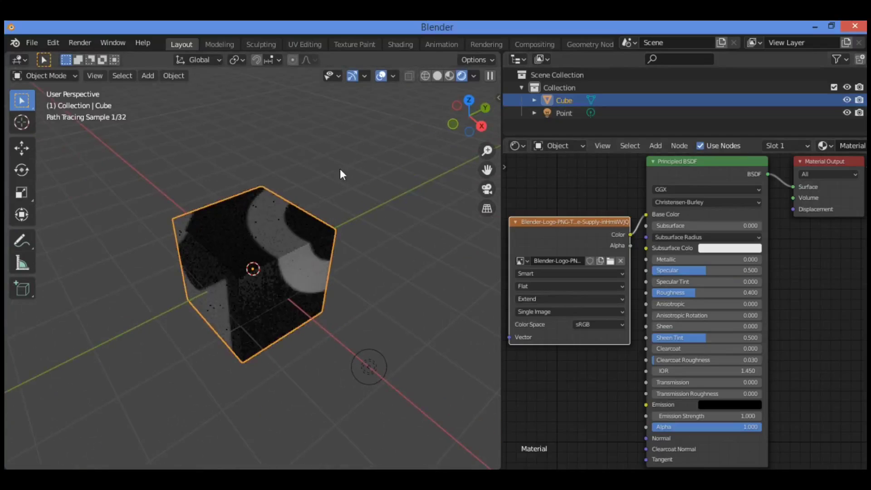
pyautogui.hotkey('alt', 'a')
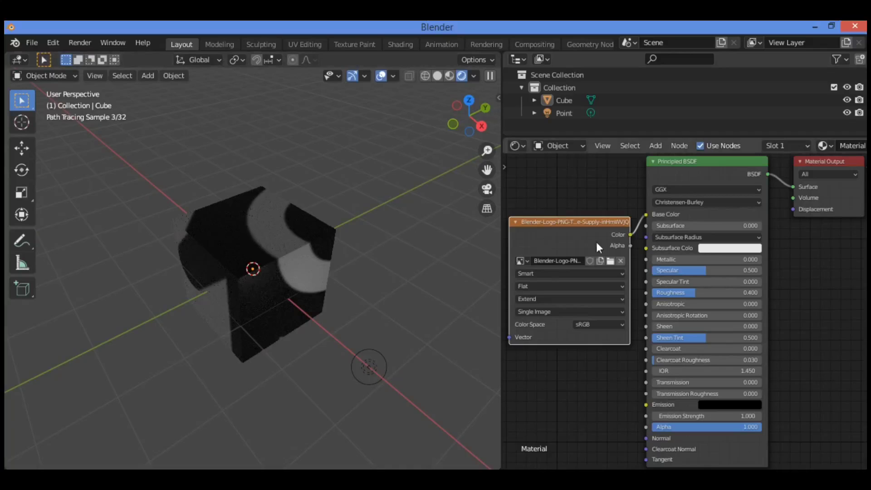
pyautogui.moveTo(567, 222); pyautogui.dragTo(570, 216)
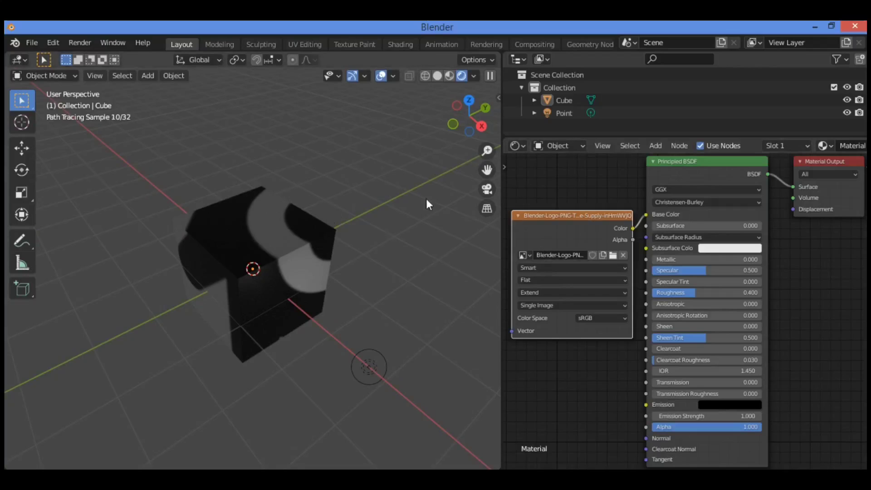
pyautogui.moveTo(469, 116); pyautogui.dragTo(459, 134)
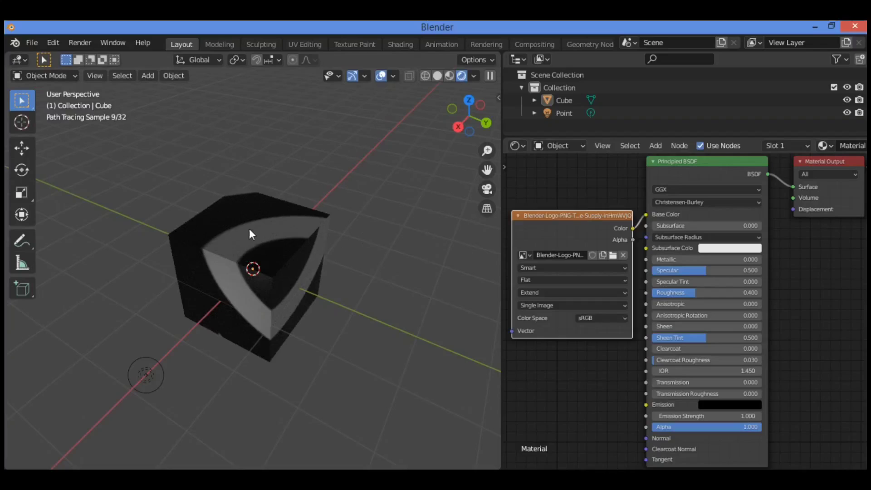
pyautogui.moveTo(578, 217); pyautogui.dragTo(579, 226)
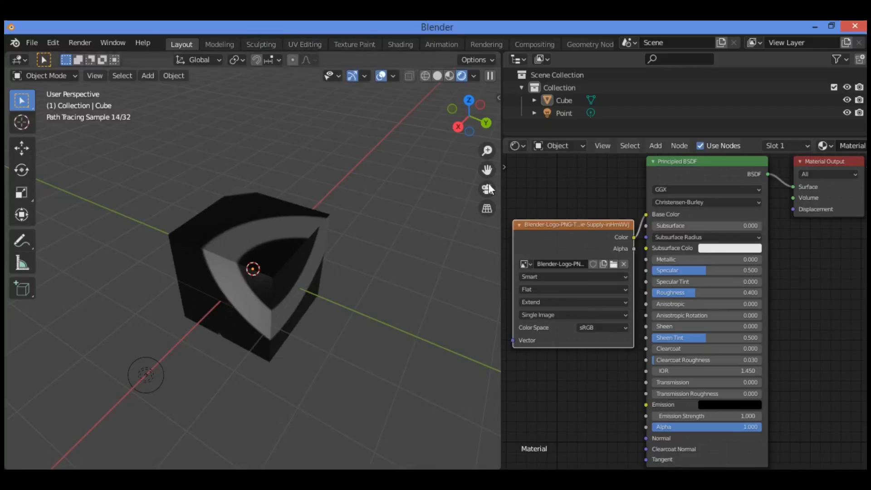
# - Set the logo Image Texture node's Color Space to Filmic Log
pyautogui.click(610, 326)
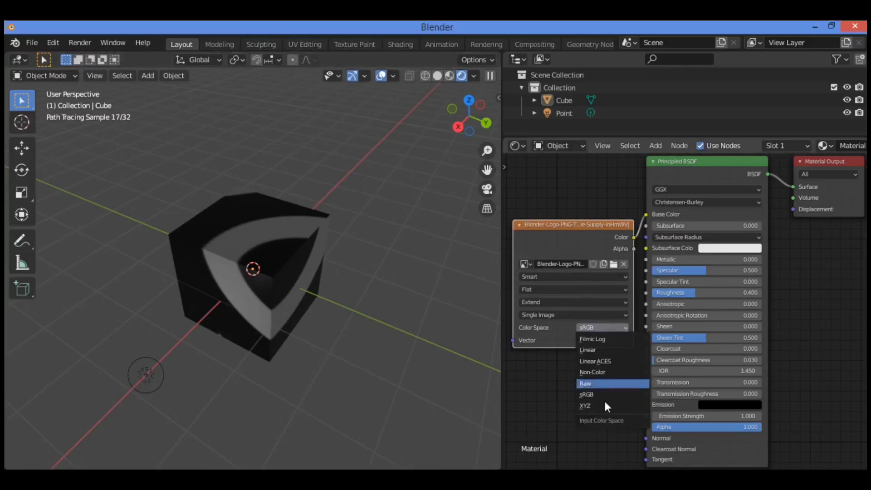
pyautogui.click(613, 336)
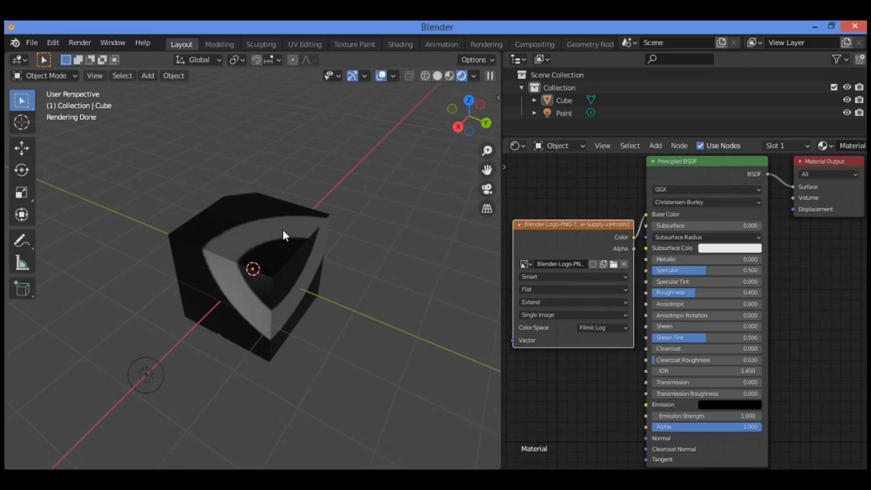
pyautogui.click(14, 62)
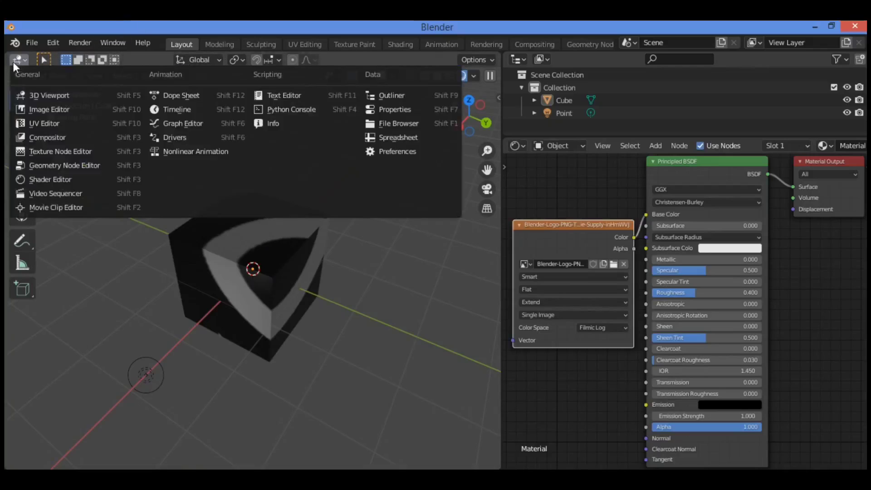
# - Turn the 3D view into the UV Editor and load the Blender logo PNG from the Desktop
pyautogui.click(78, 123)
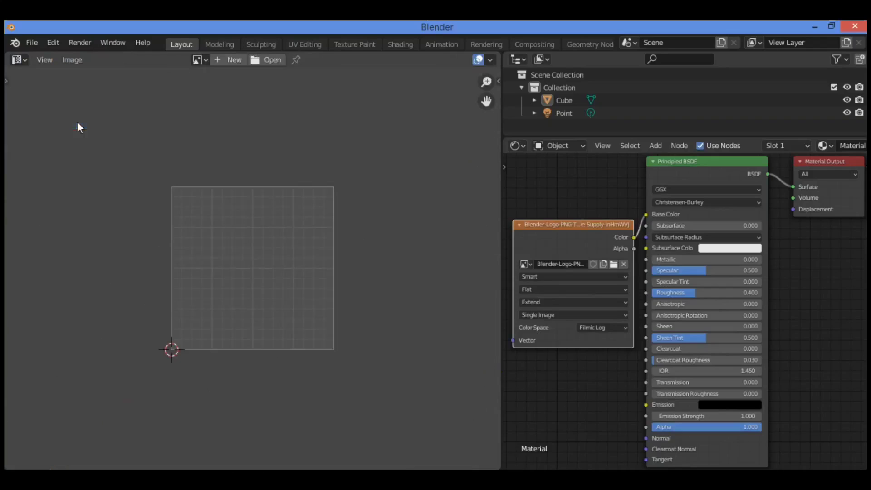
pyautogui.click(258, 61)
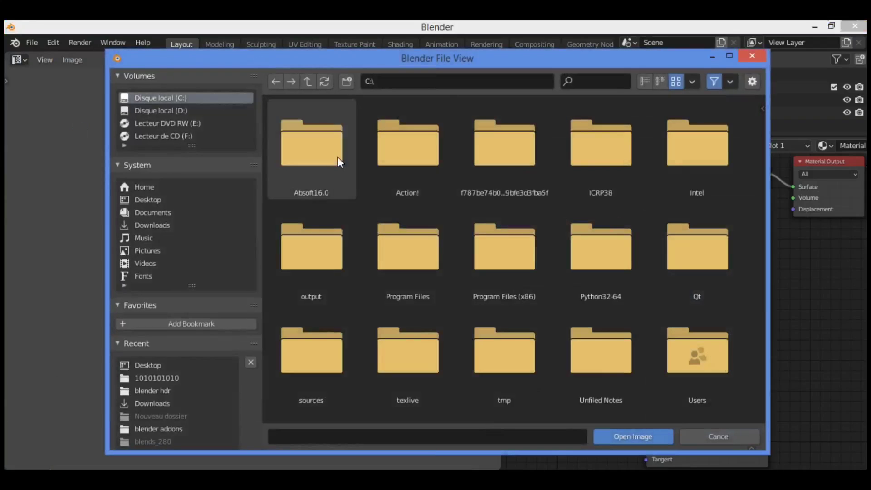
pyautogui.scroll(-2, 384, 201)
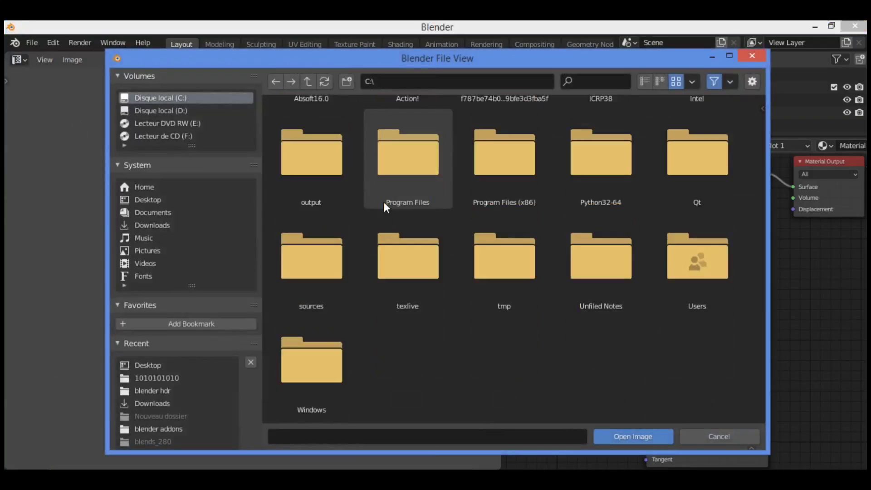
pyautogui.click(162, 200)
pyautogui.click(594, 229)
pyautogui.click(616, 431)
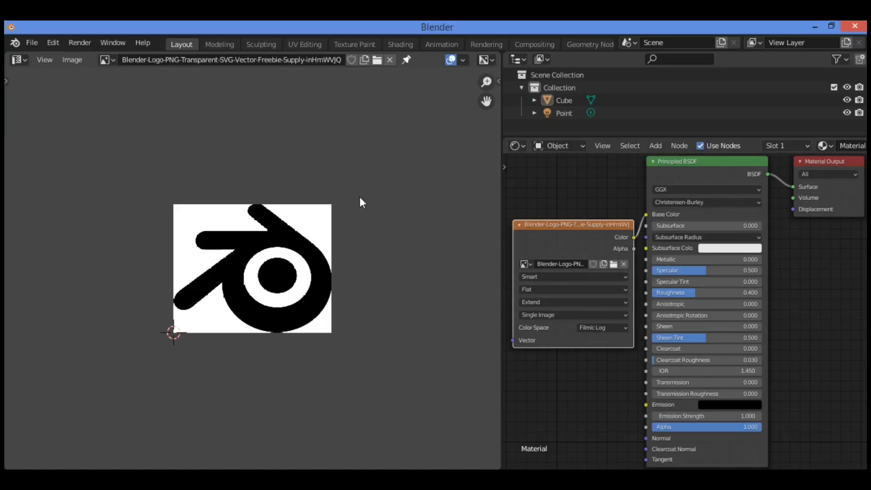
# - Drag the Image Texture node slightly up and right, keeping its link to Base Color
pyautogui.moveTo(595, 231); pyautogui.dragTo(597, 225)
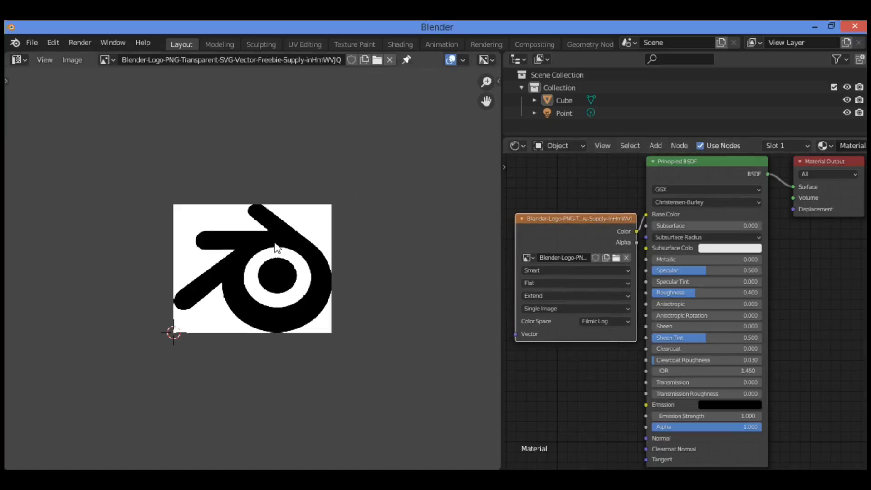